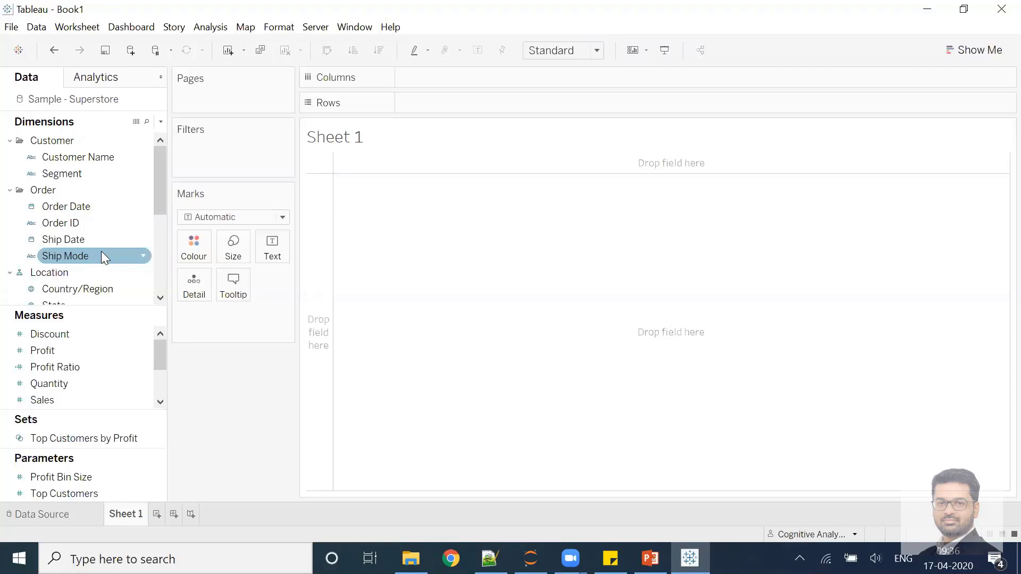
Create a calculated field from Customer Name, opening Calculation1 with [Customer Name] in the formula
left_click(63, 160)
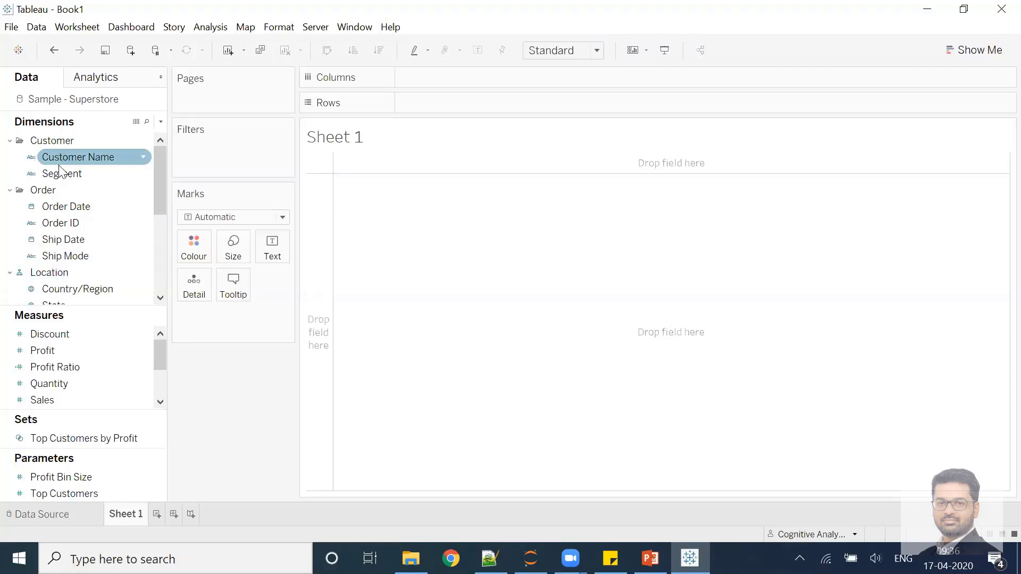
right_click(90, 161)
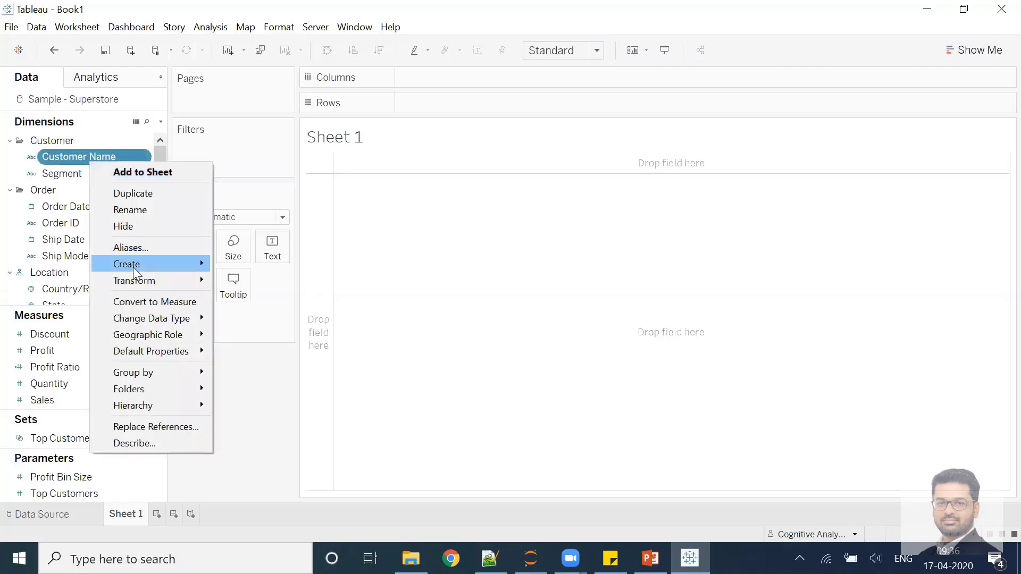
mouse_move(133, 267)
left_click(257, 266)
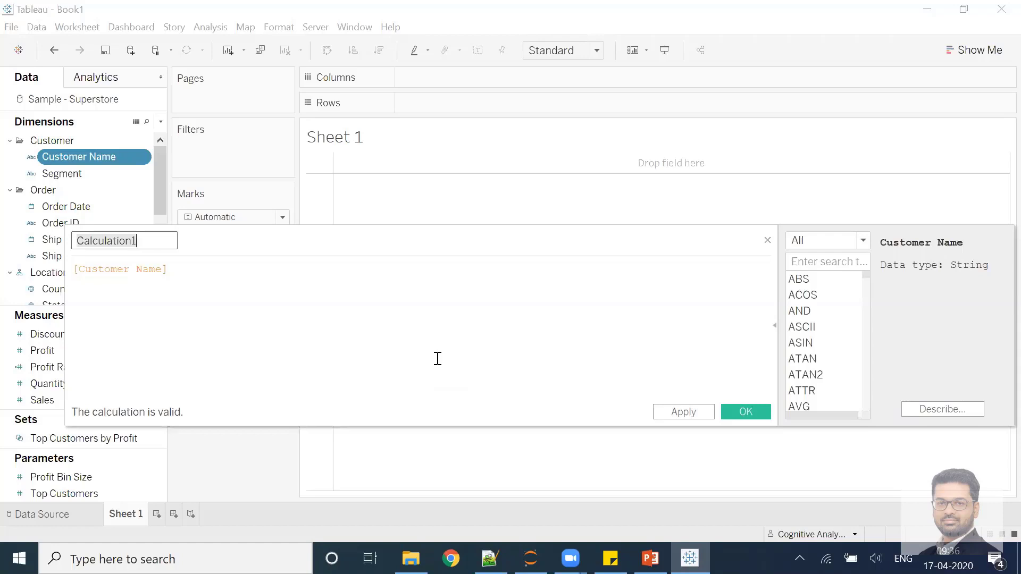
Name the field 'No of orders by customers' and start the formula as { FIXED [Customer Name]:
type("No ")
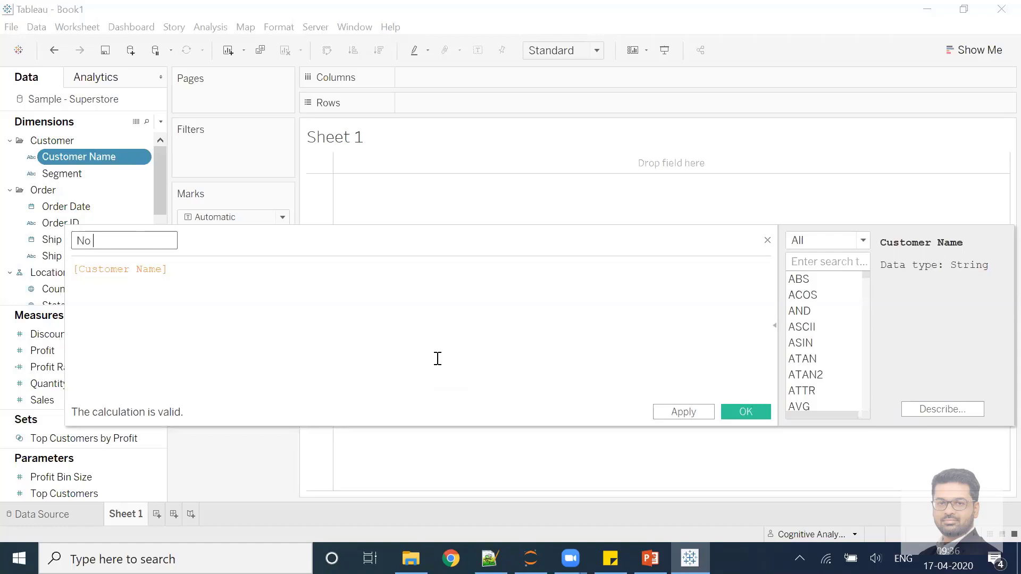
type("of orders by customers")
key("Tab")
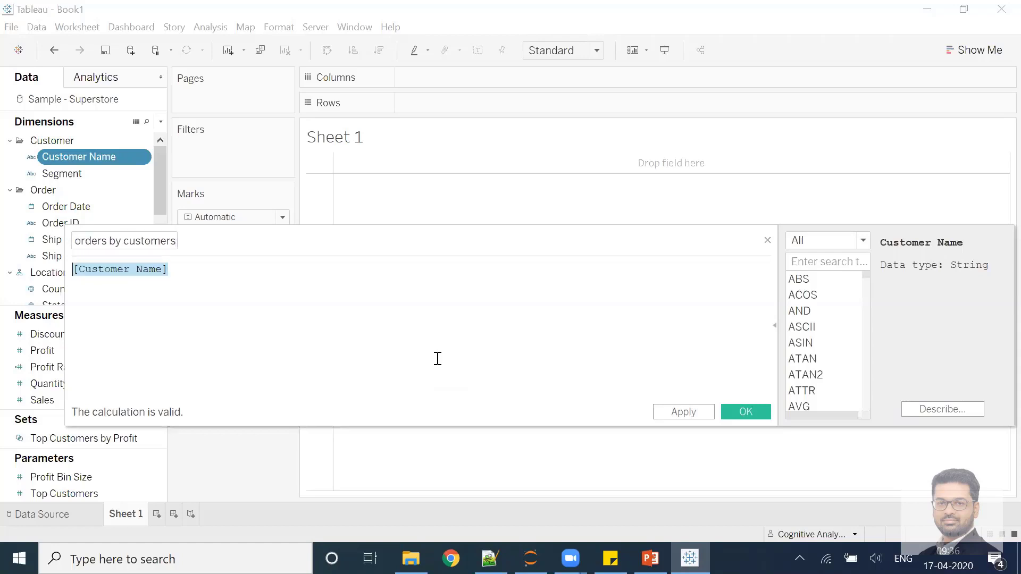
key("Home")
type("fix")
key("Return")
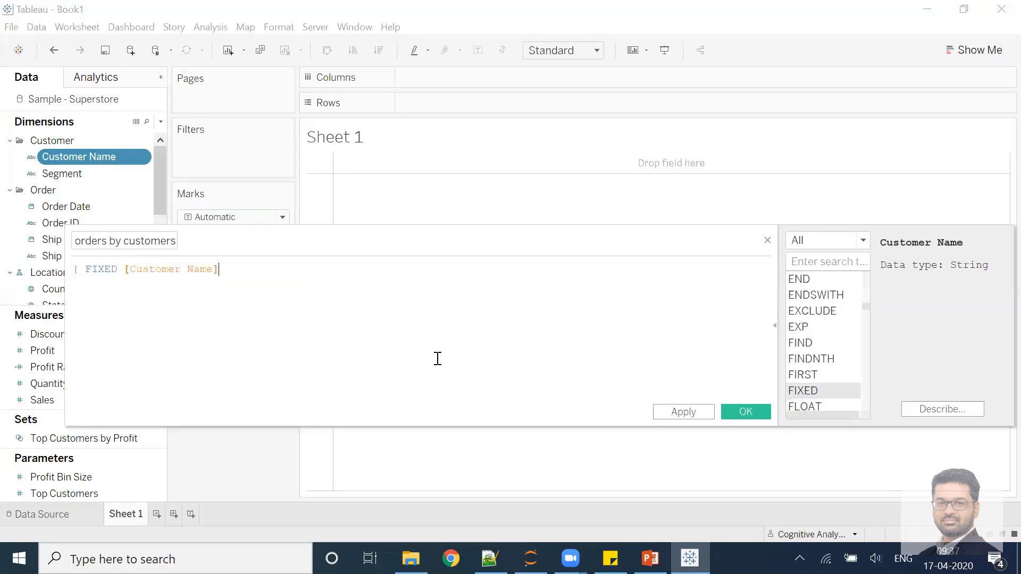
type(":")
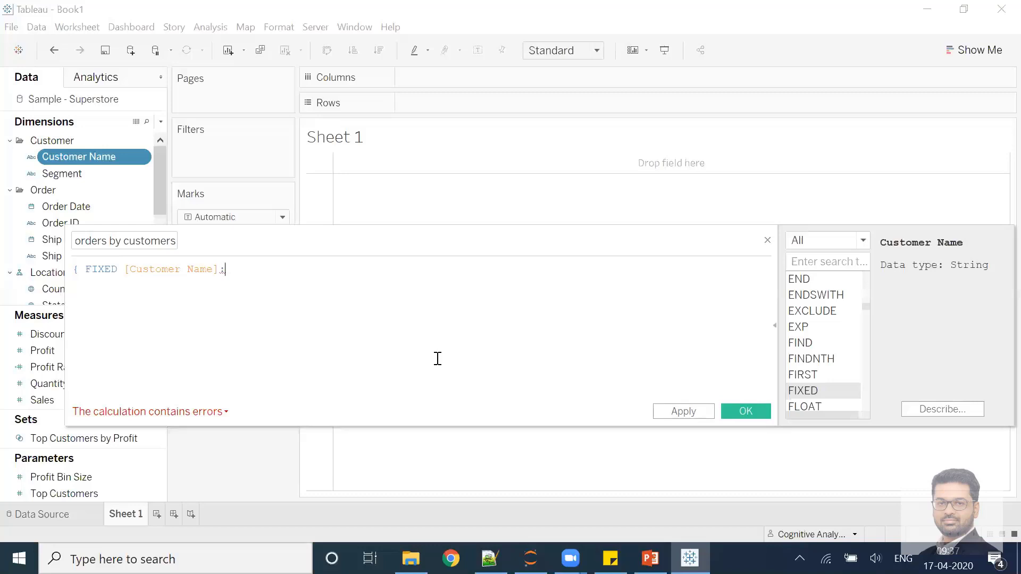
Complete the formula with COUNTD([Order ID]) and the closing brace
type("count")
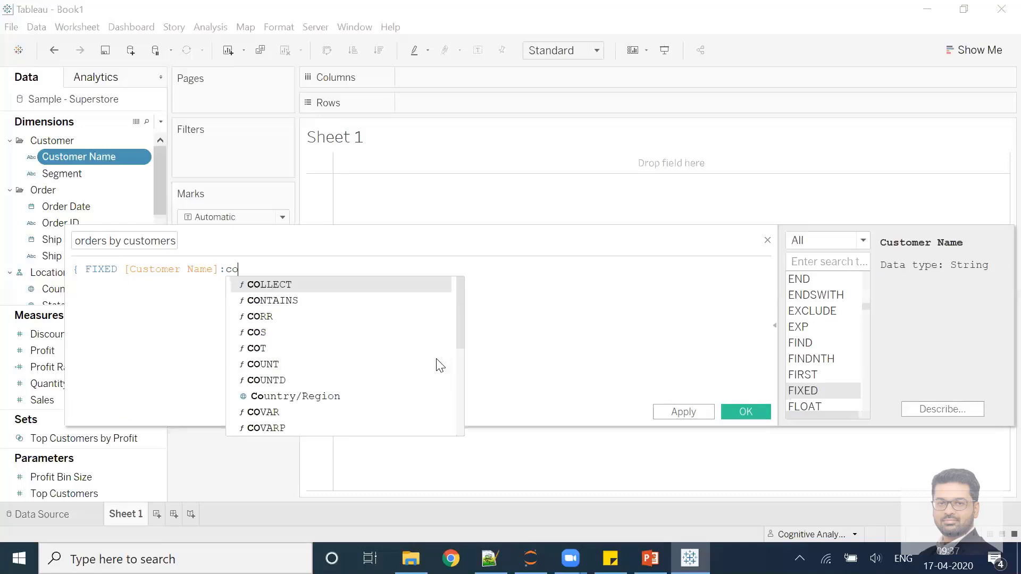
key("Down")
key("Return")
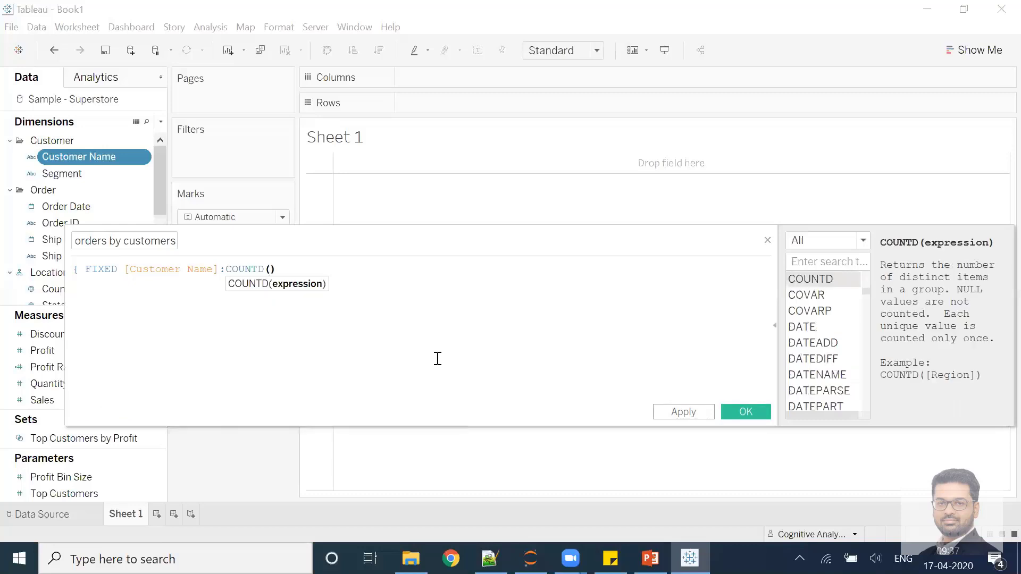
type("or")
key("Down")
key("Down")
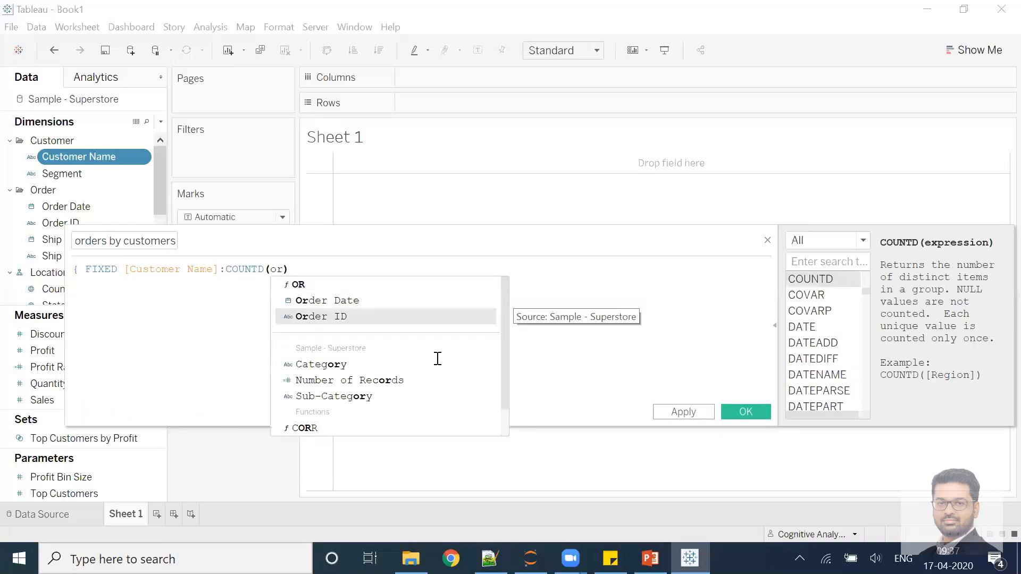
key("Return")
type("}")
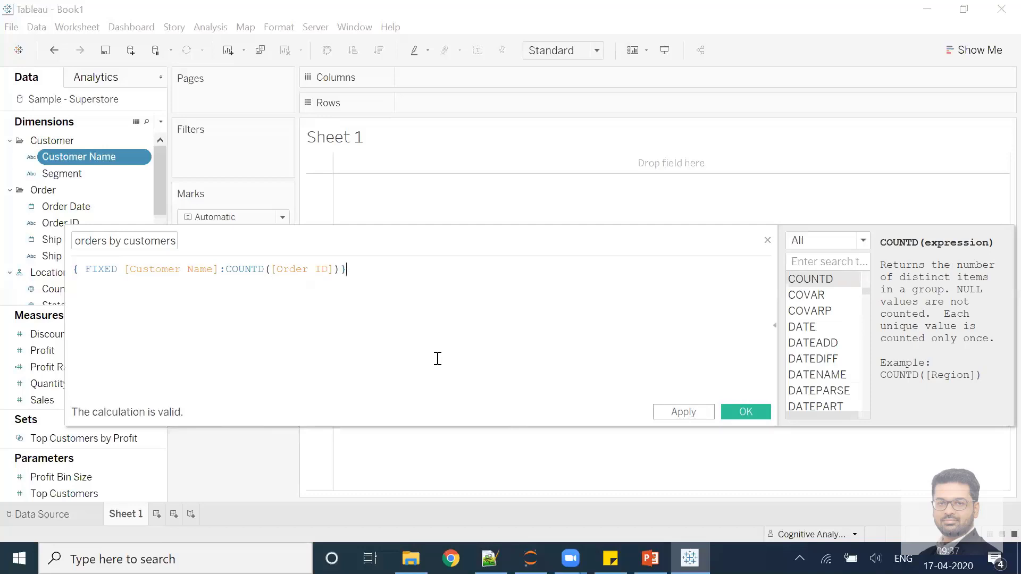
left_click(163, 242)
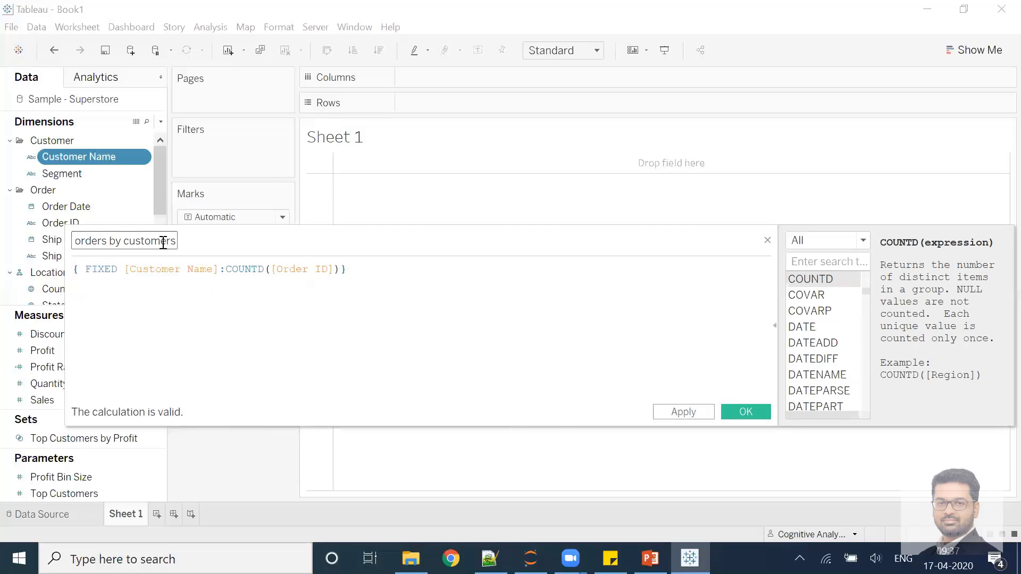
left_click(193, 287)
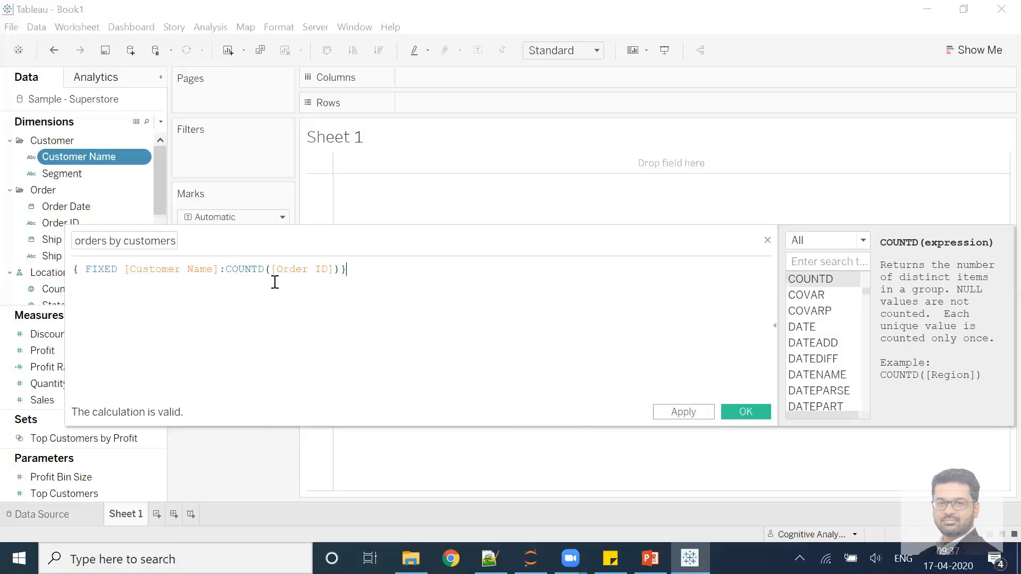
Save the calculation, list Customer Name in Rows with order counts as text, sorted descending
left_click(739, 405)
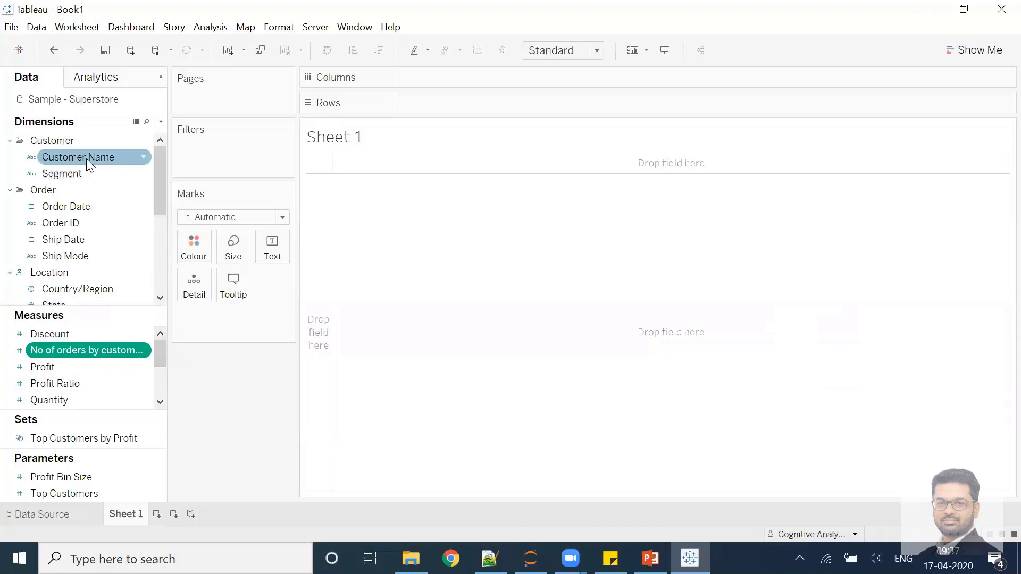
left_click_drag(87, 159, 503, 101)
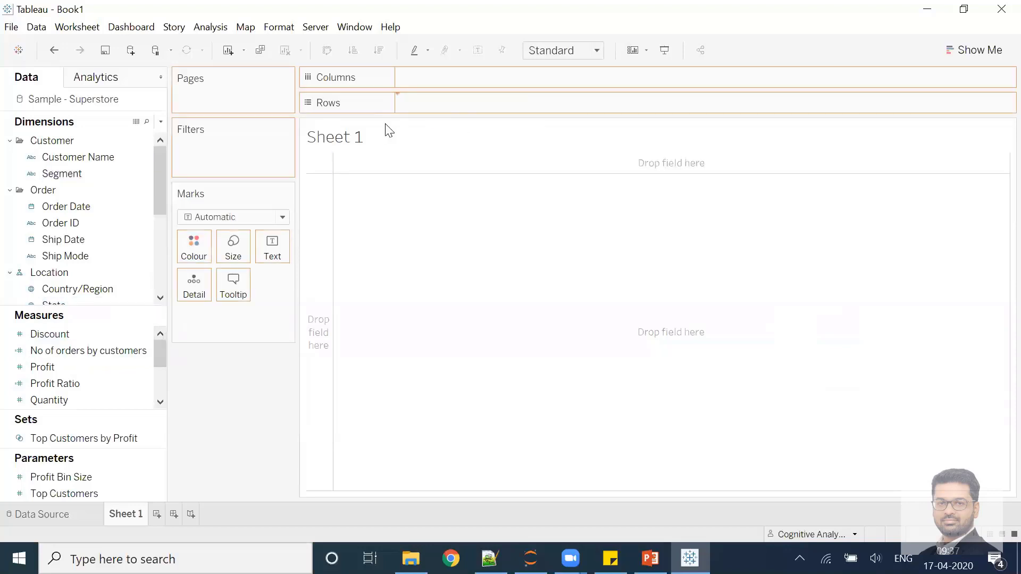
left_click_drag(53, 351, 271, 254)
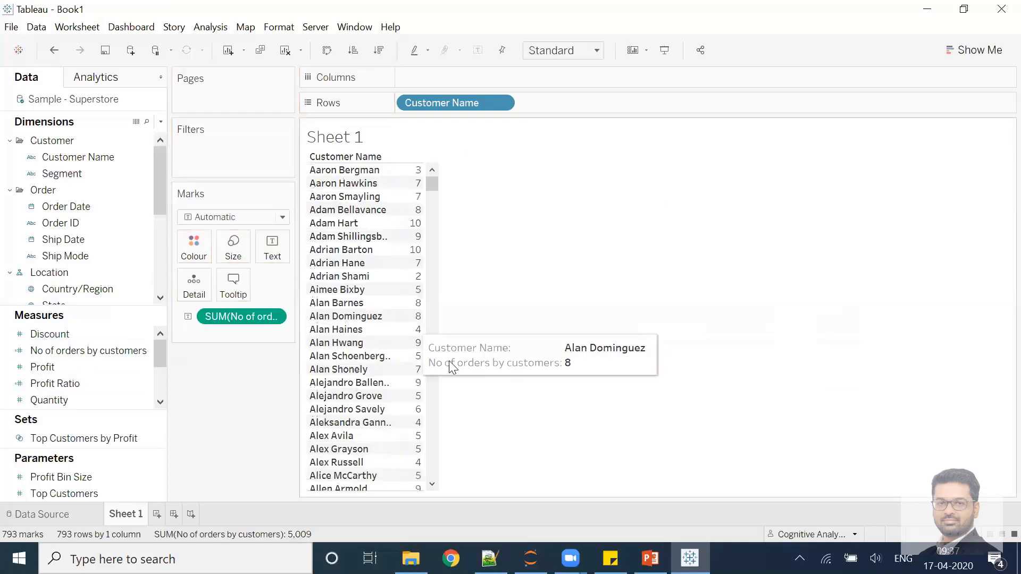
left_click(379, 50)
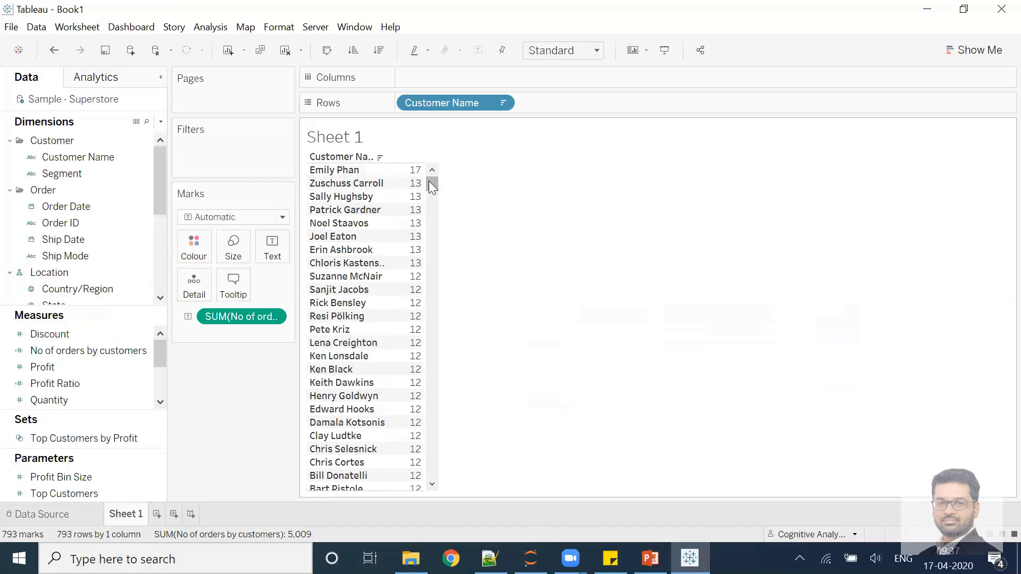
mouse_move(407, 179)
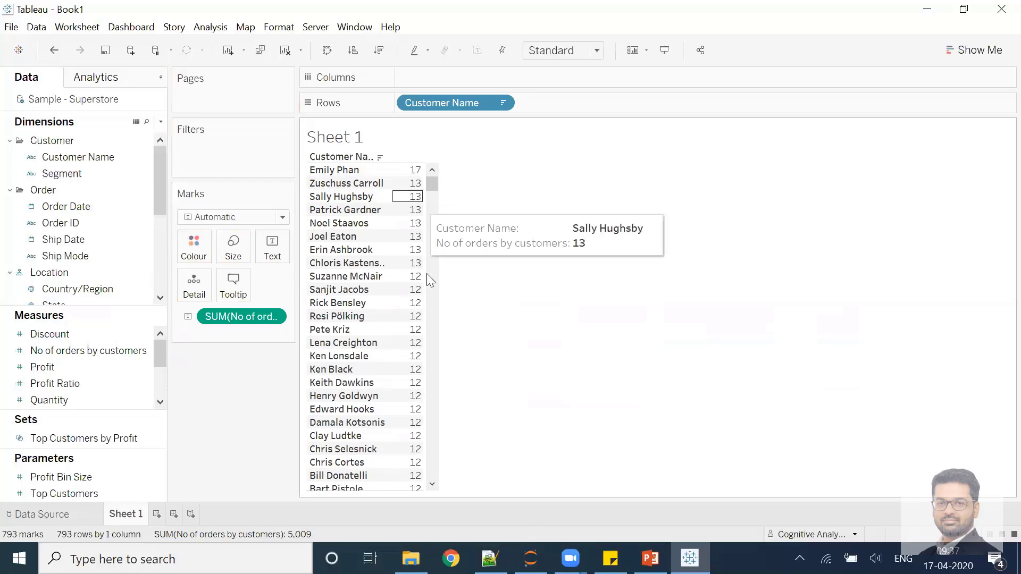
mouse_move(409, 197)
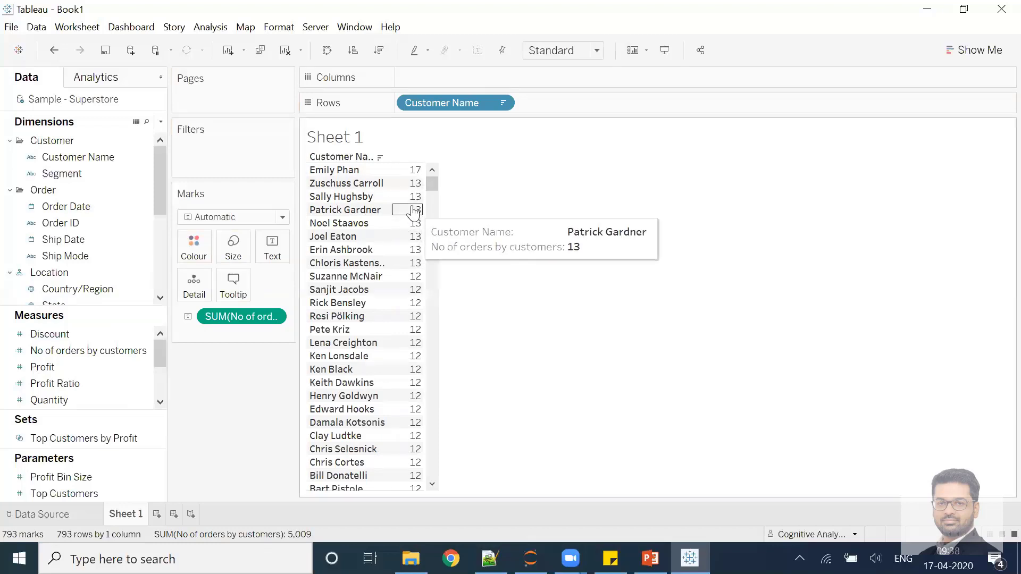
mouse_move(414, 265)
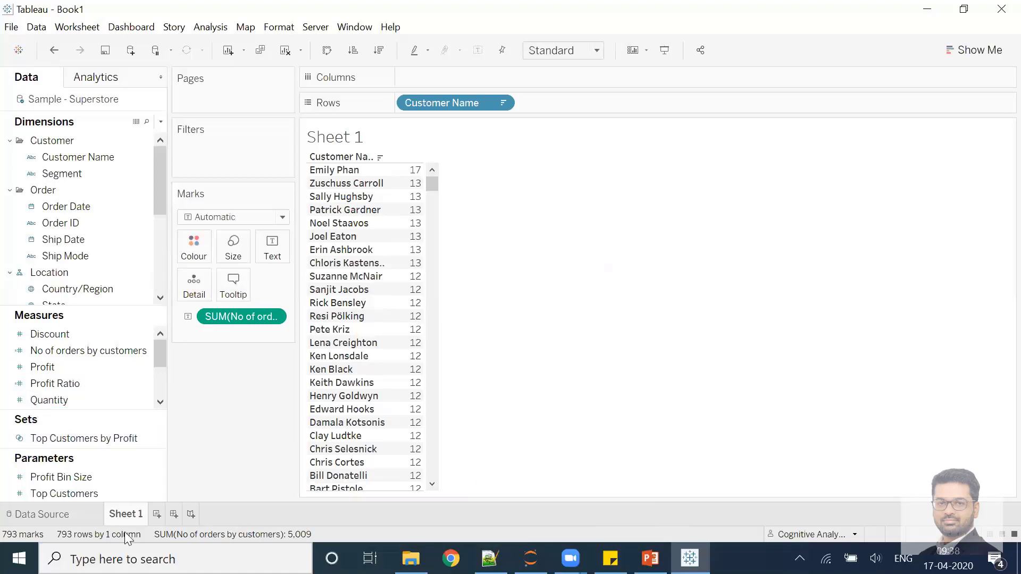
Clear the sheet, convert No of orders by customers to a dimension, and place it on Columns
left_click(283, 50)
left_click(80, 351)
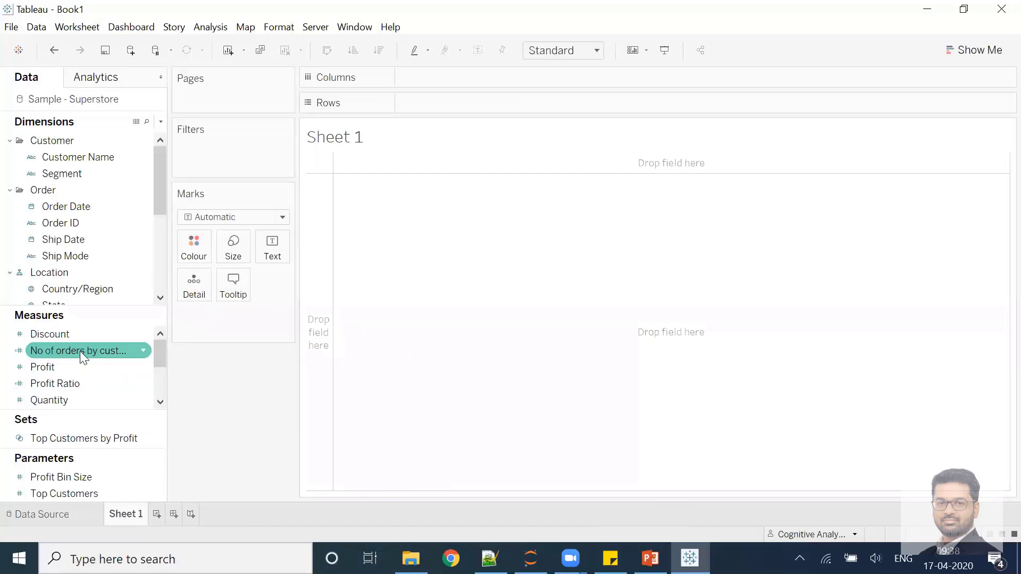
left_click_drag(85, 349, 89, 191)
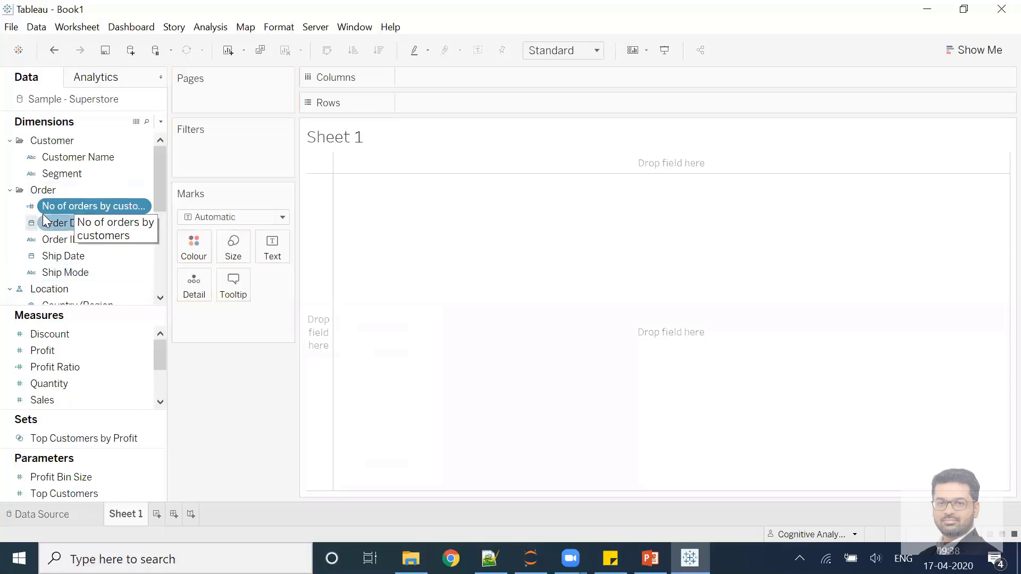
left_click_drag(74, 207, 428, 80)
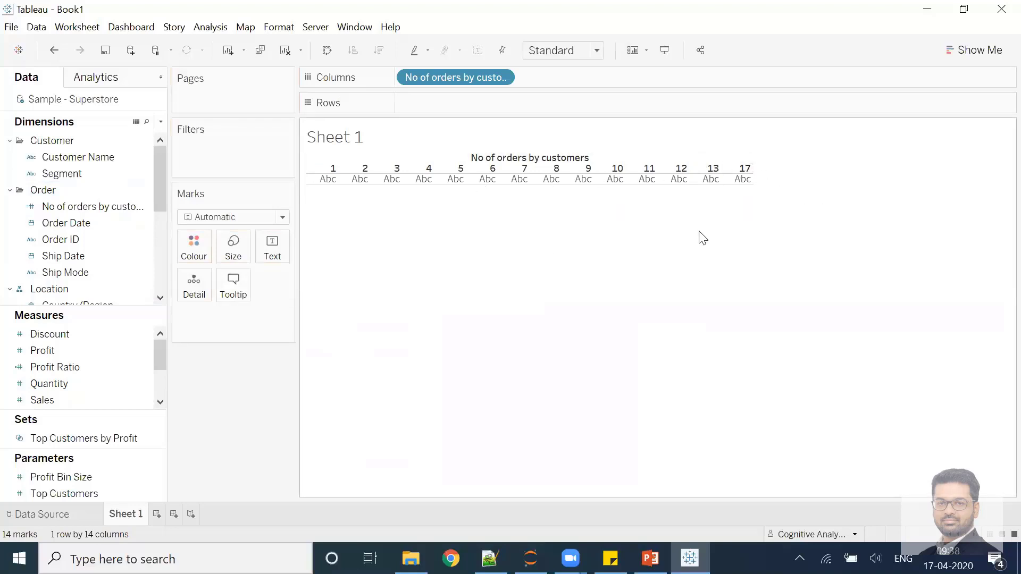
Put Number of Records on Rows as bars and set the fit to Entire View
left_click_drag(91, 305, 91, 215)
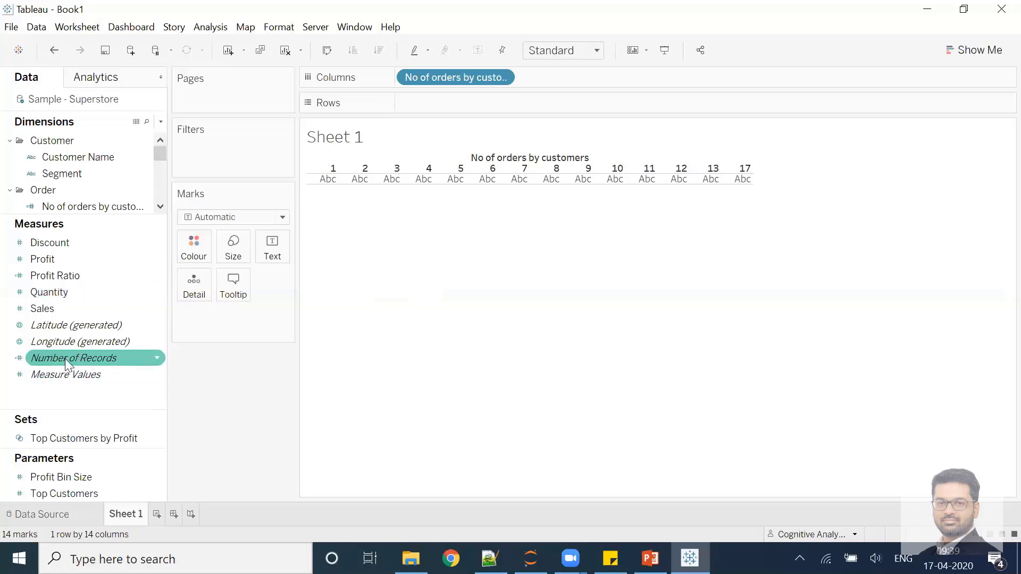
mouse_move(65, 357)
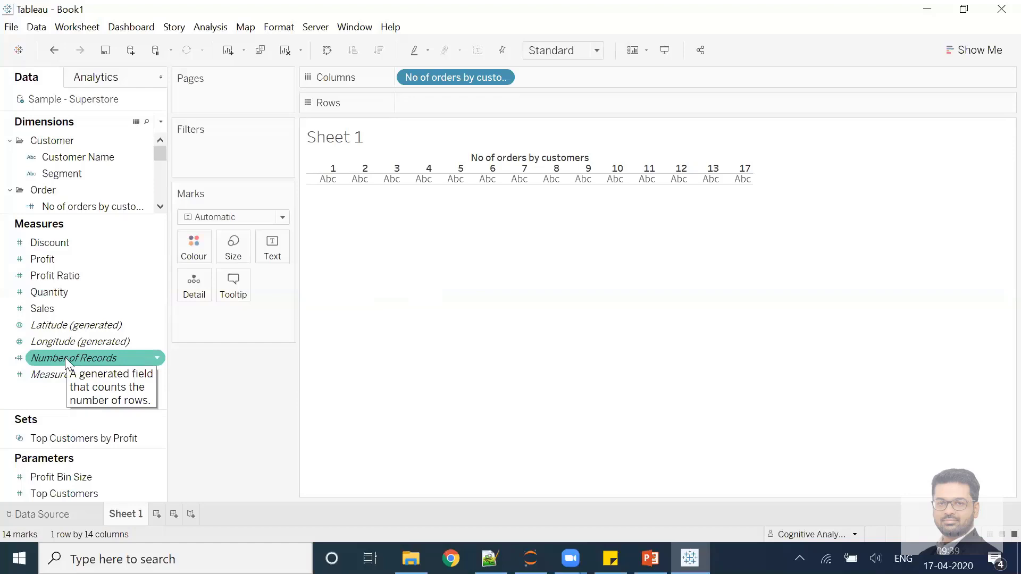
left_click_drag(45, 349, 420, 105)
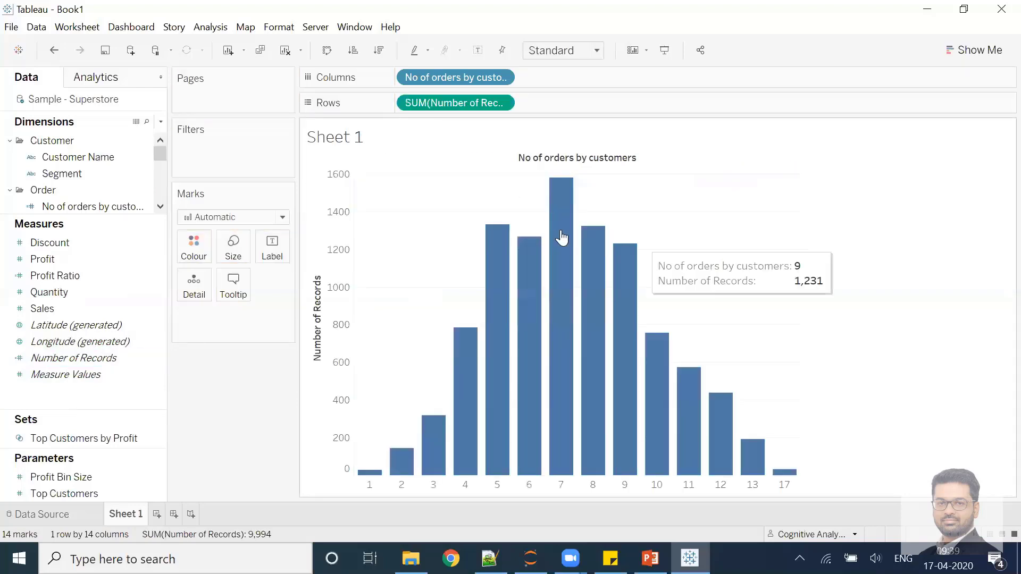
left_click(574, 53)
left_click(565, 109)
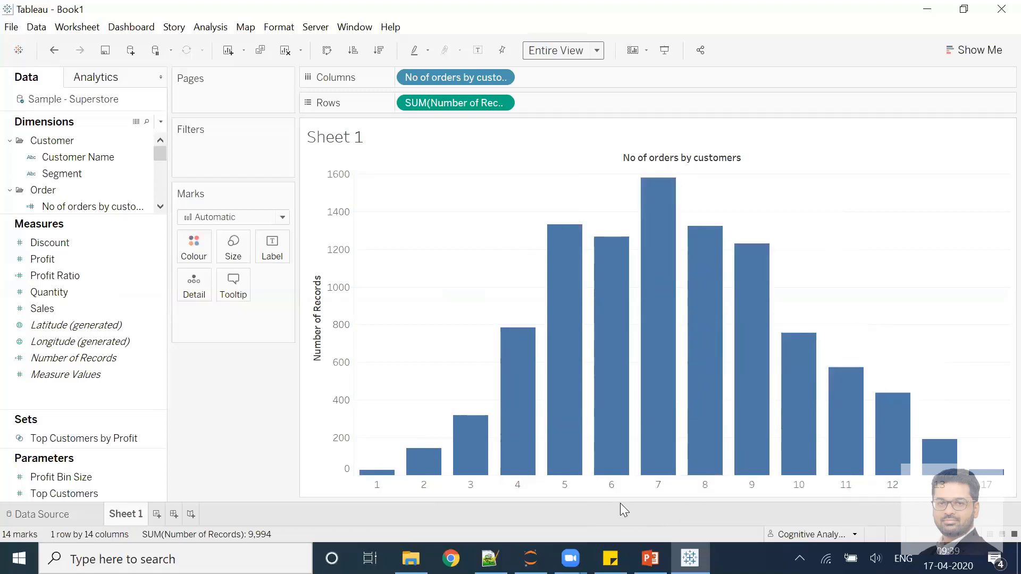
Colour the bars light blue
mouse_move(654, 347)
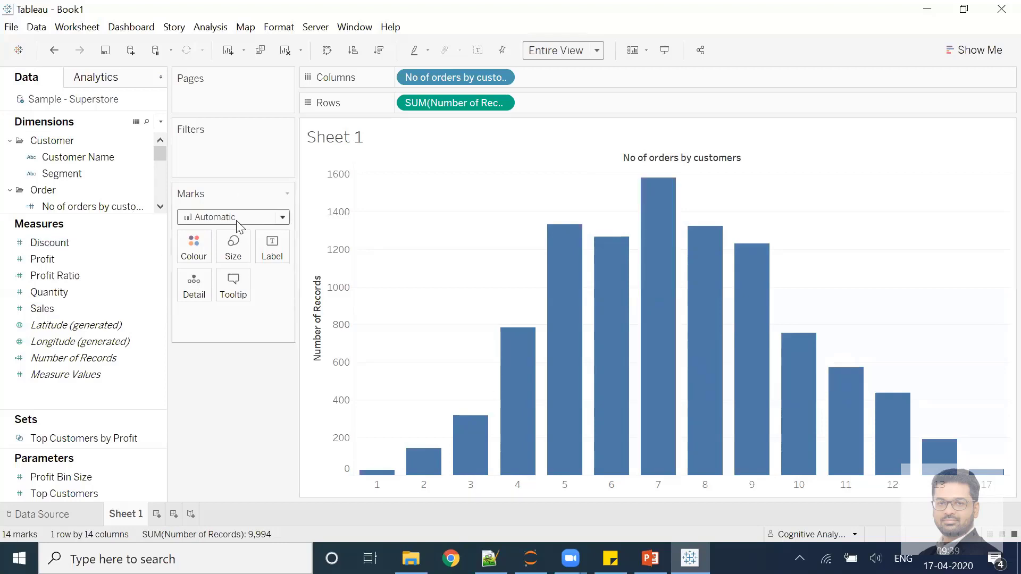
left_click(194, 247)
left_click(287, 314)
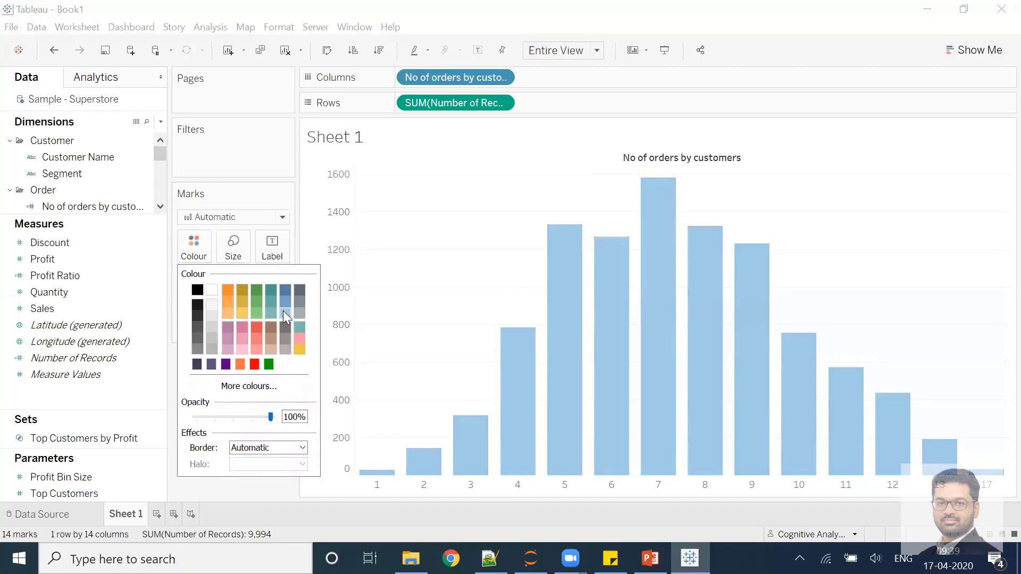
left_click(474, 299)
Give the bars a black border
left_click(205, 255)
left_click(261, 449)
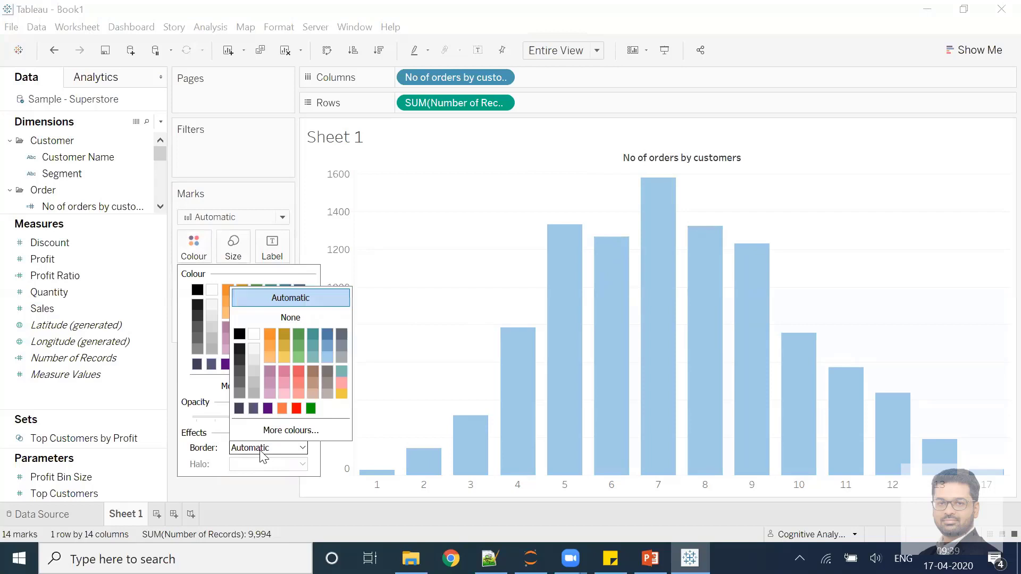
left_click(239, 332)
left_click(444, 319)
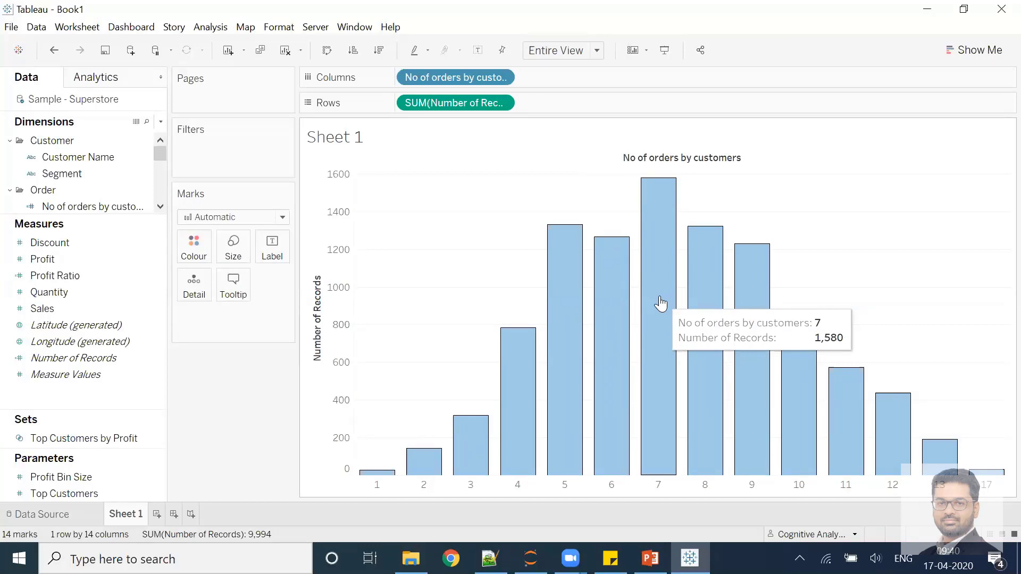
Strip the tooltip labels, move the record count to the start, and add 'customers purchased'
left_click(234, 283)
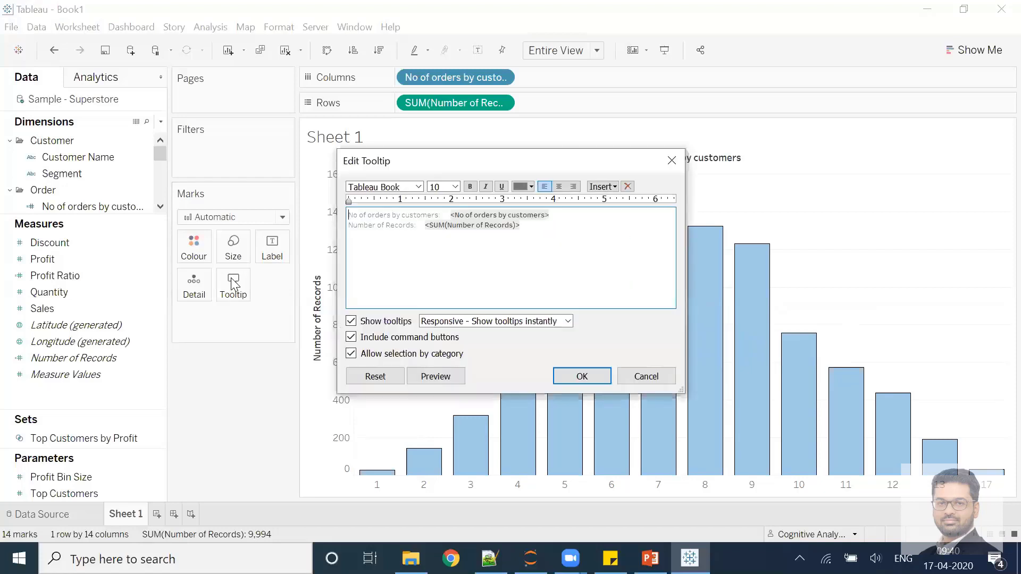
left_click(437, 226)
key("shift+Home")
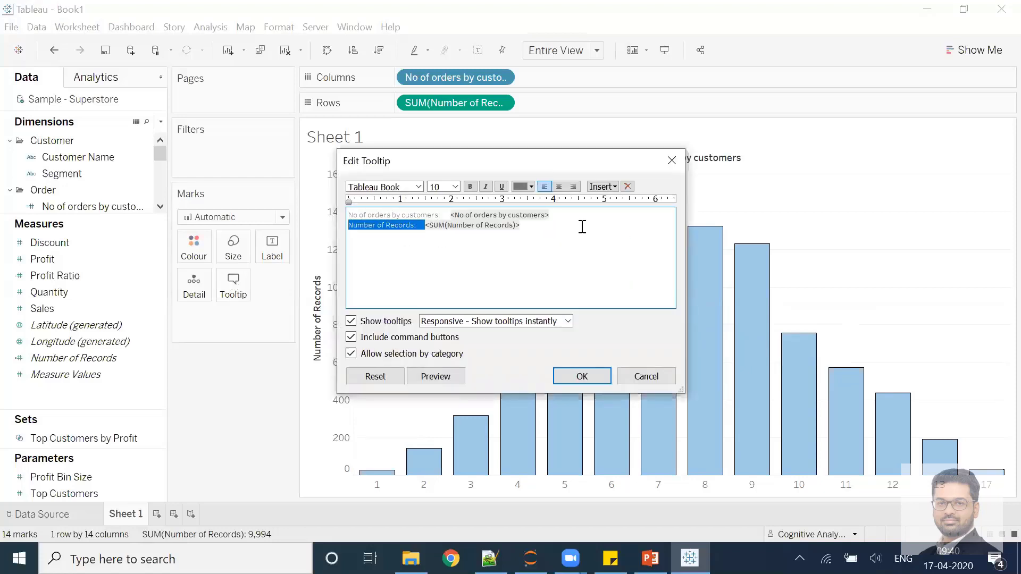
key("Delete")
key("shift+End")
key("ctrl+c")
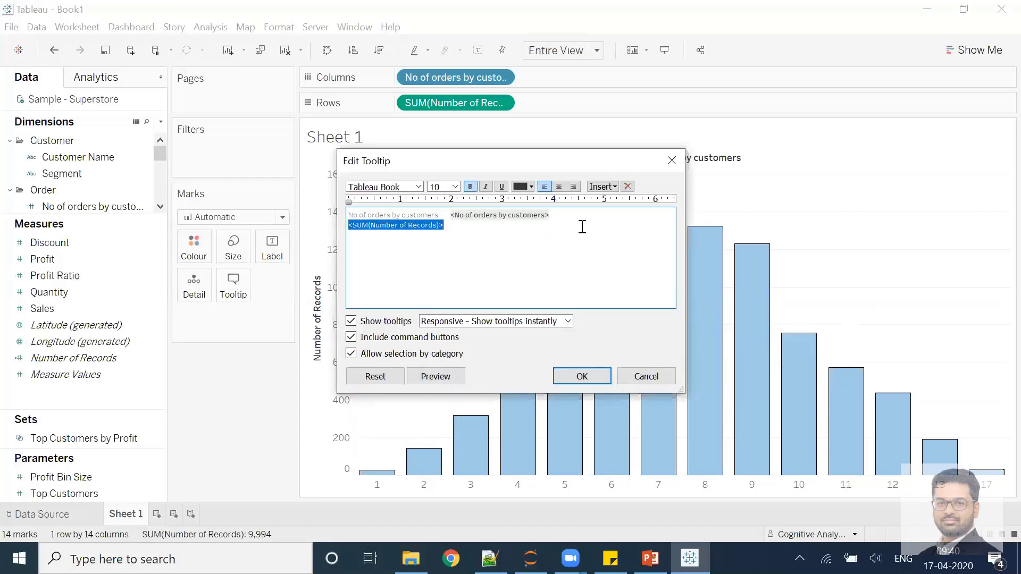
key("Delete")
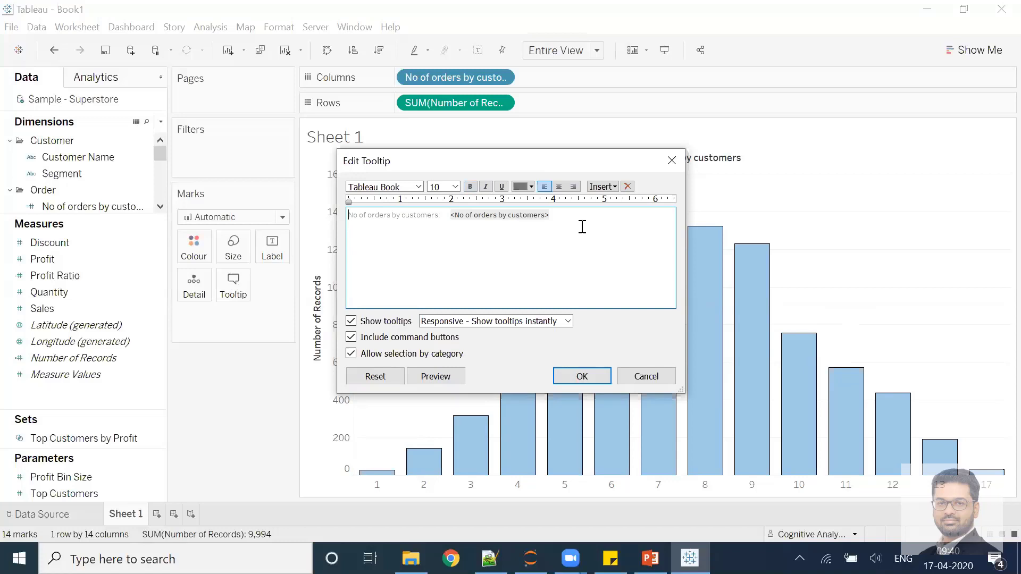
key("ctrl+v")
key("shift+Right")
key("shift+Right")
key("shift+Right")
key("shift+Right")
key("shift+Right")
key("shift+Right")
key("shift+Right")
key("shift+Right")
key("shift+Right")
key("shift+Right")
key("shift+Right")
key("shift+Right")
key("shift+Right")
key("shift+Right")
key("shift+Right")
key("shift+Right")
key("shift+Right")
key("shift+Right")
key("shift+Right")
key("shift+Right")
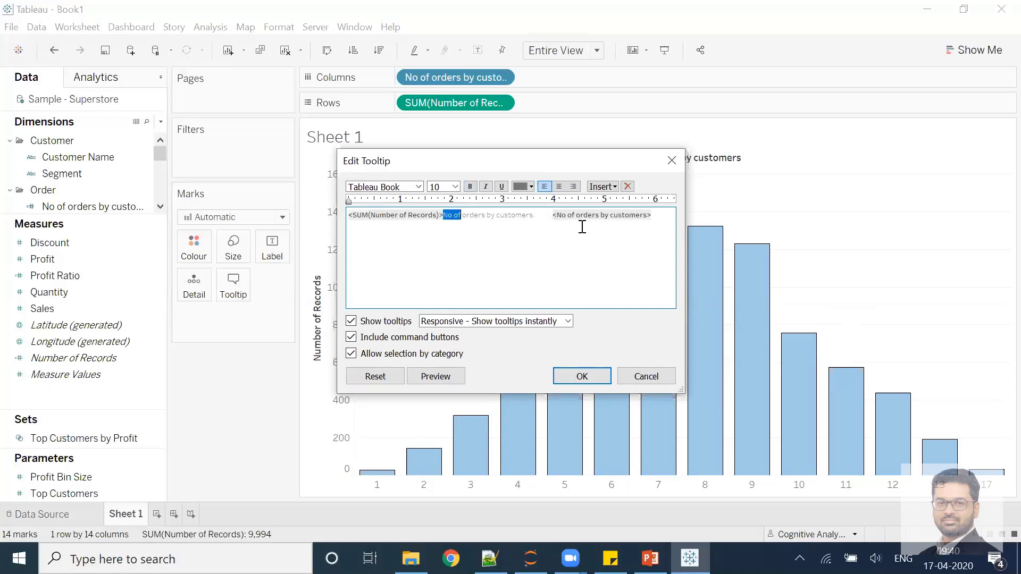
key("Delete")
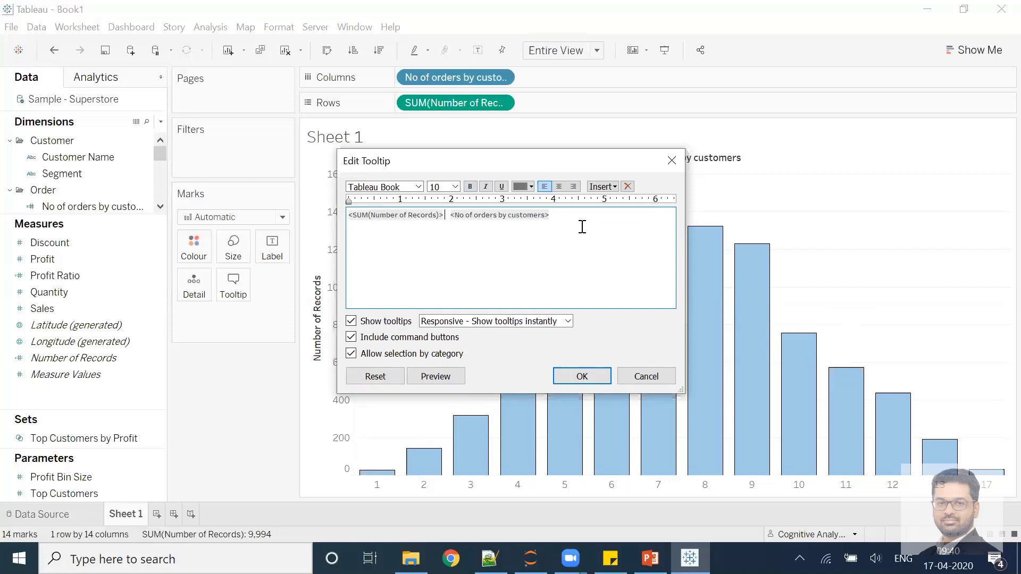
type("customers")
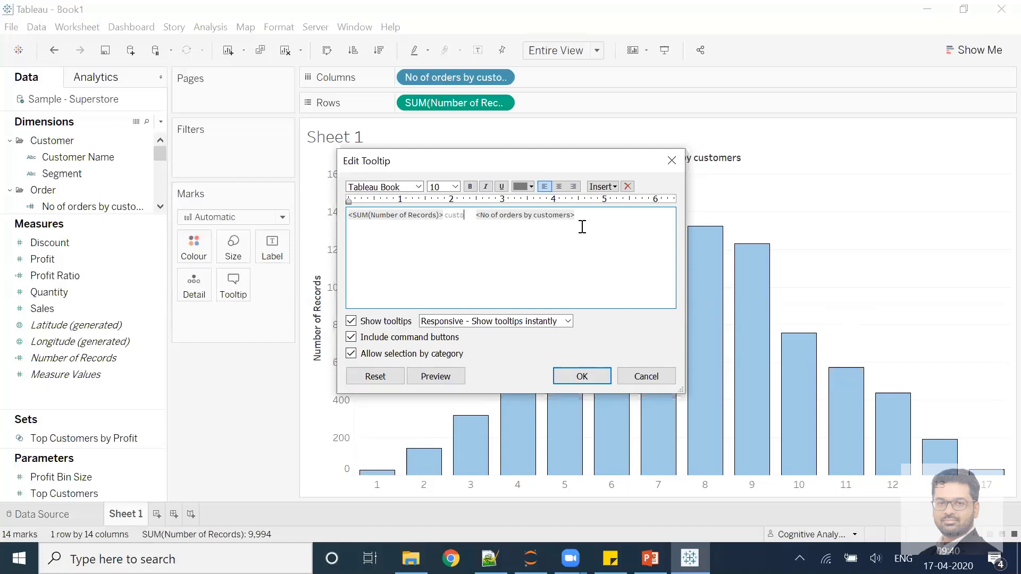
type(" purchase")
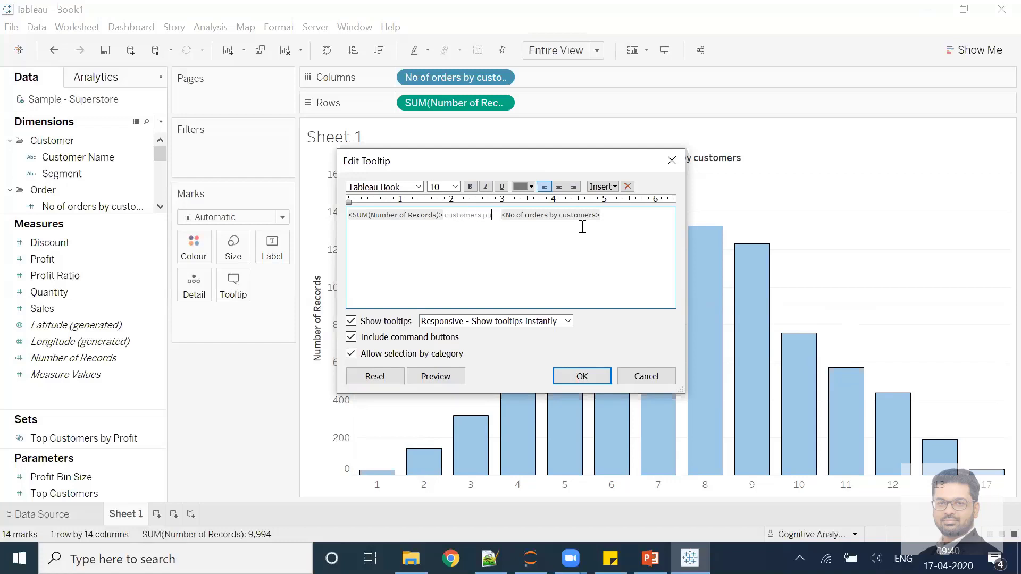
type("d")
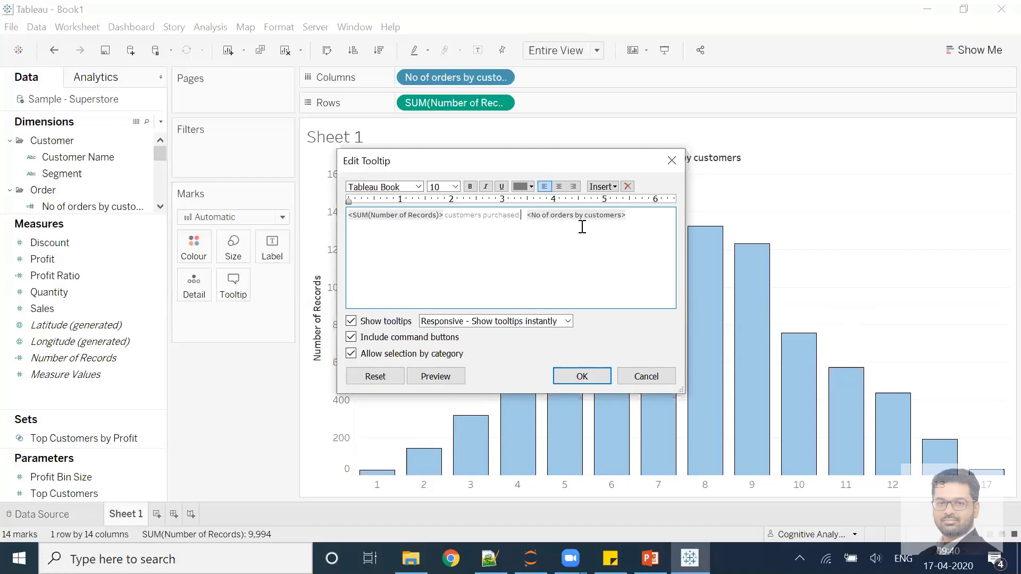
Bold the order-number field, append unbolded 'order(s)', and confirm the tooltip
key("shift+End")
key("ctrl+b")
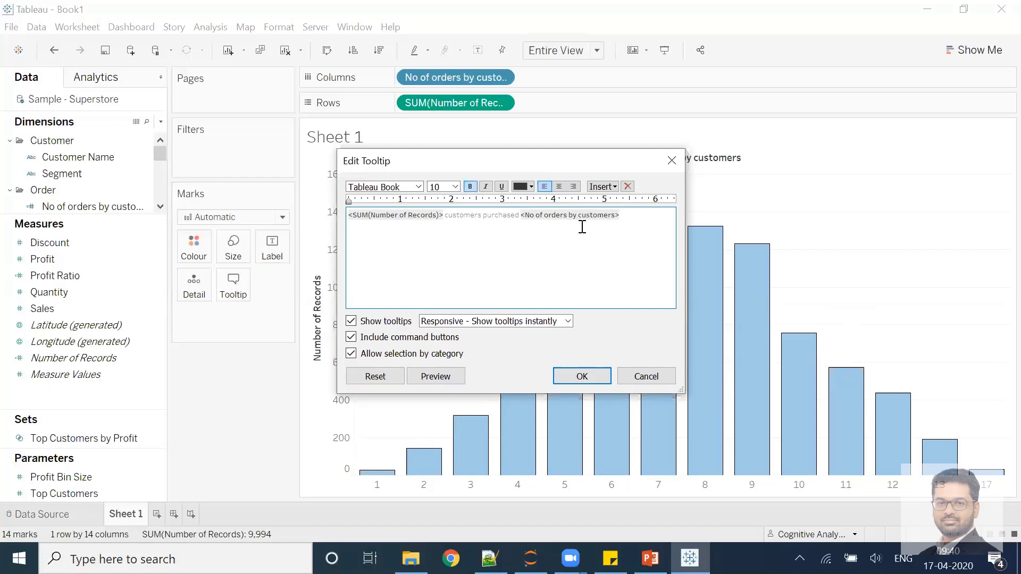
key("End")
type("orders")
key("Left")
type("(")
key("shift+Left")
key("shift+Left")
key("shift+Left")
key("shift+Left")
key("shift+Left")
key("shift+Left")
key("shift+Left")
key("shift+Left")
key("ctrl+b")
left_click(575, 272)
left_click(576, 379)
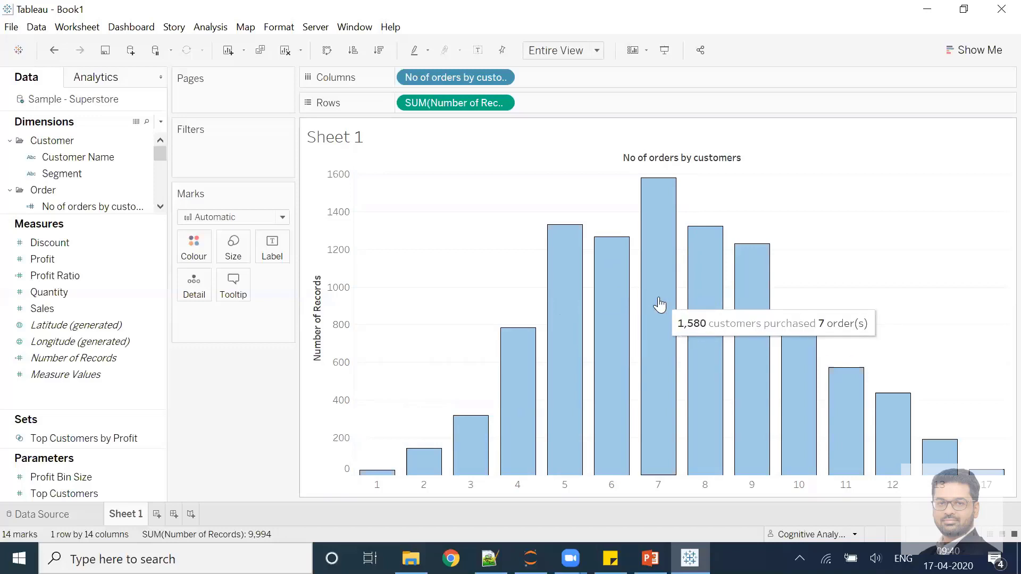
Hide the 'No of orders by customers' field label for columns
right_click(669, 160)
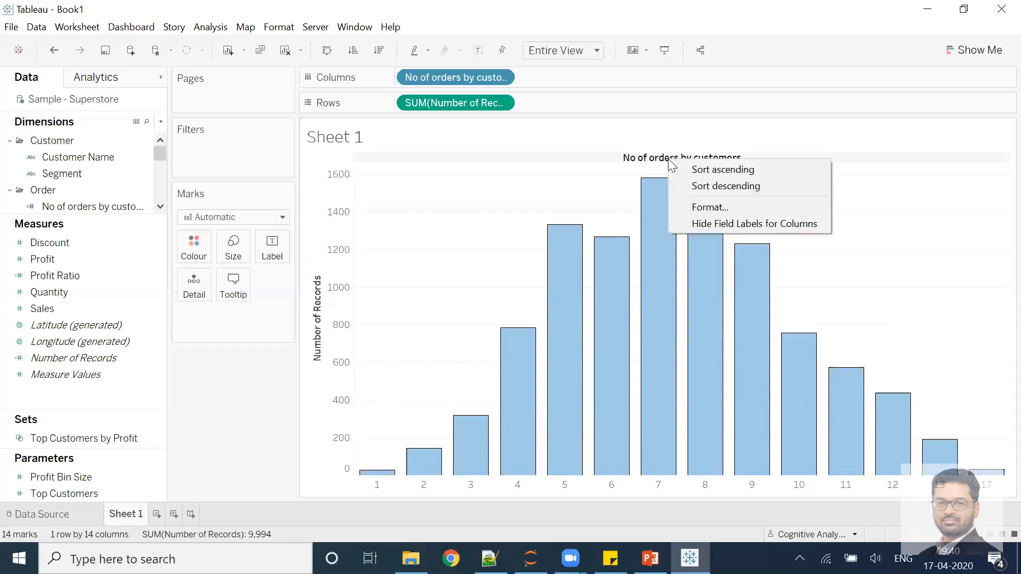
left_click(708, 223)
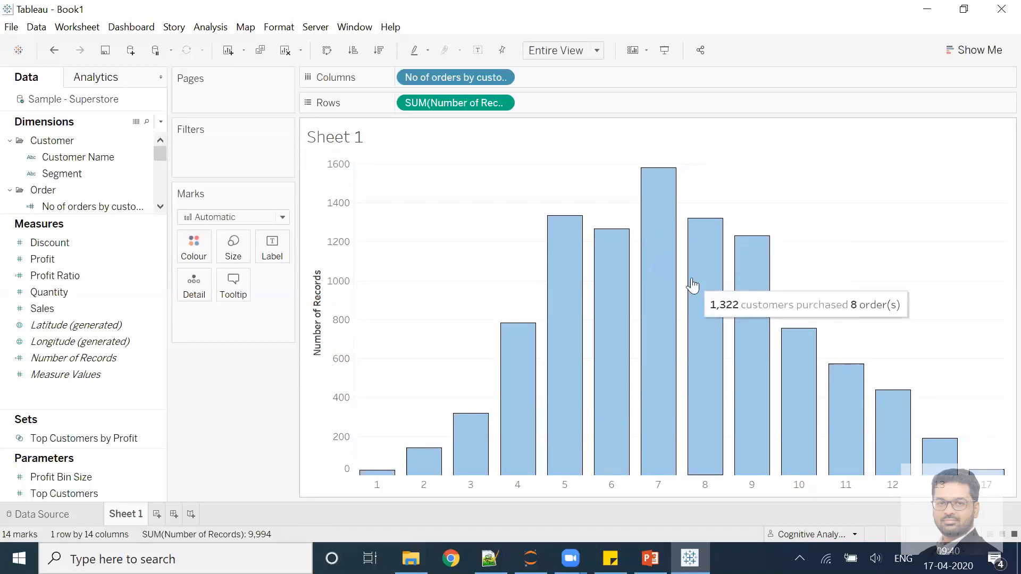
Change the vertical axis title to 'Number of Customers' in Edit Axis
right_click(320, 294)
left_click(366, 307)
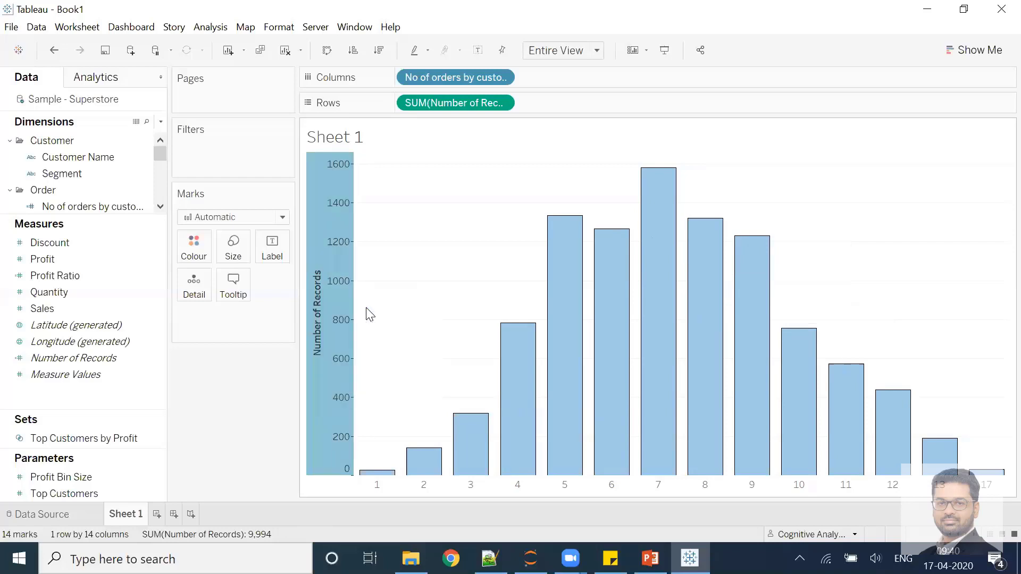
triple_click(453, 378)
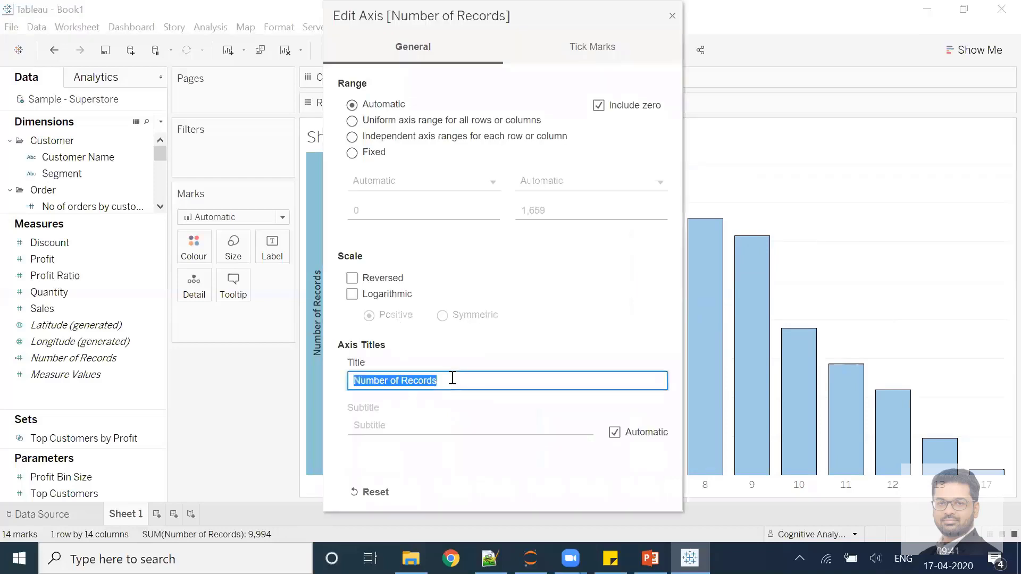
type("Number of C")
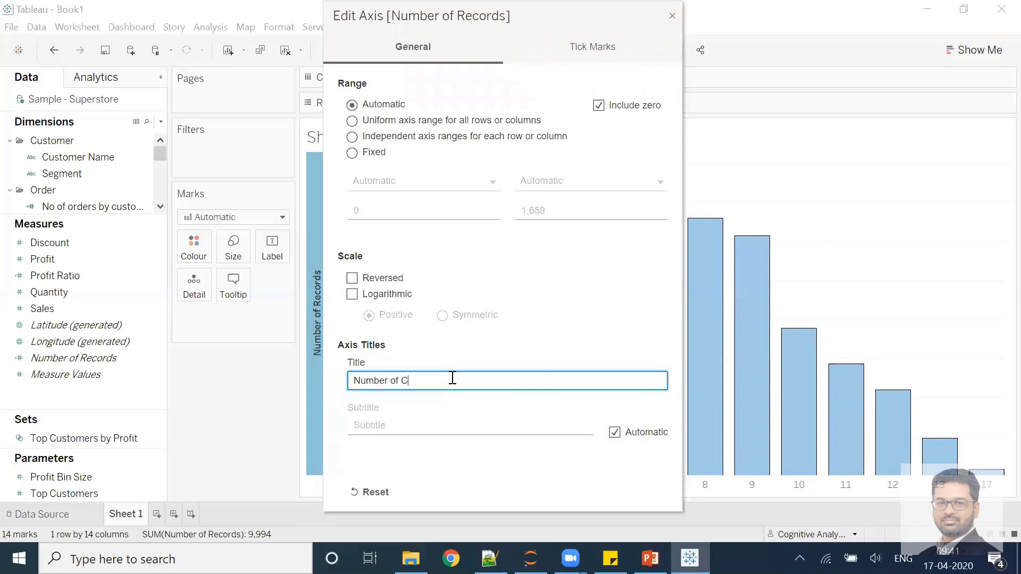
type("ustomers")
left_click(672, 15)
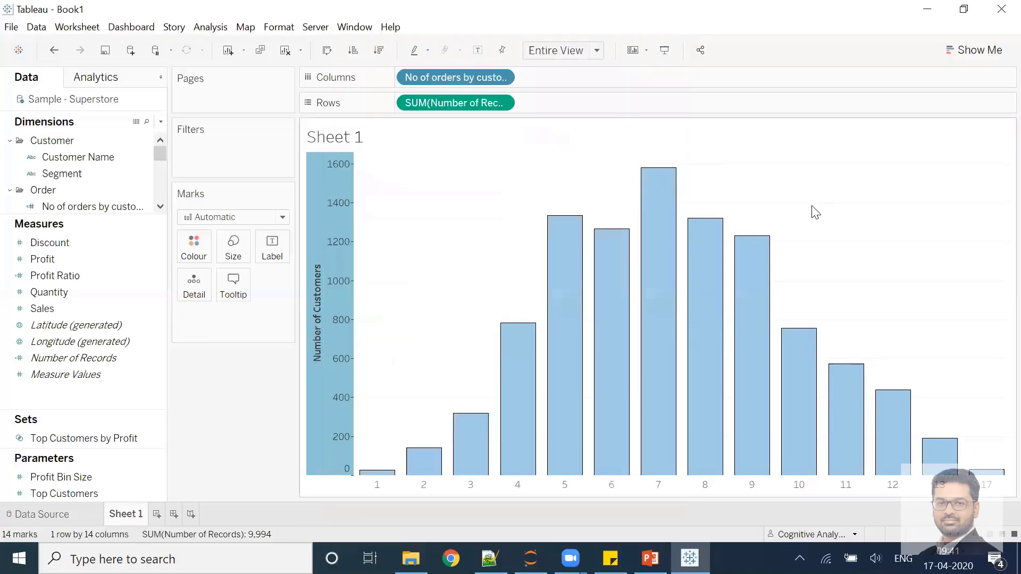
After abandoning a title edit, rename the sheet to 'Customer Order Frequency'
double_click(357, 140)
type("Number of")
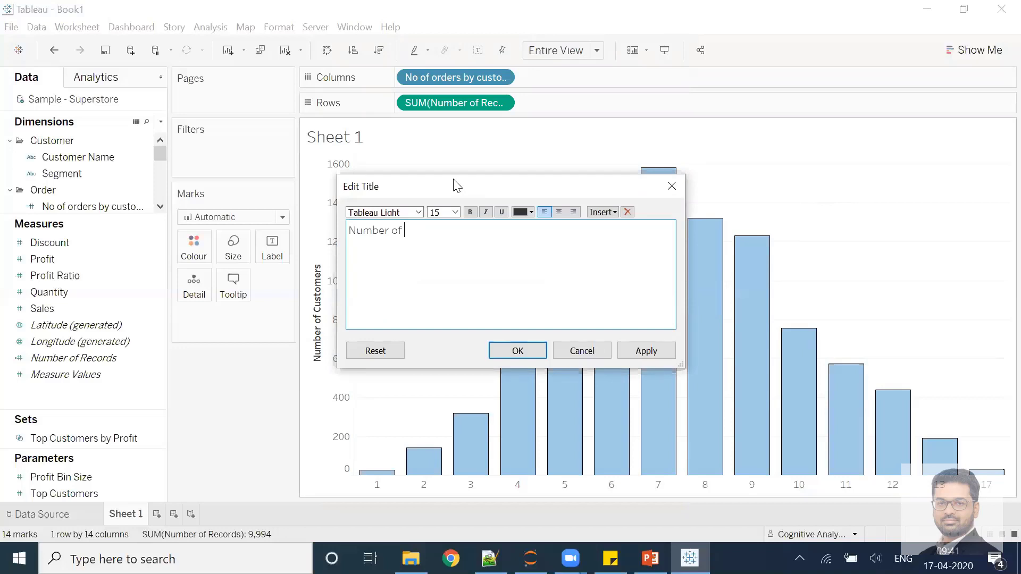
key("BackSpace")
key("BackSpace")
key("BackSpace")
key("BackSpace")
key("BackSpace")
key("BackSpace")
key("BackSpace")
key("BackSpace")
key("BackSpace")
left_click(602, 349)
double_click(125, 514)
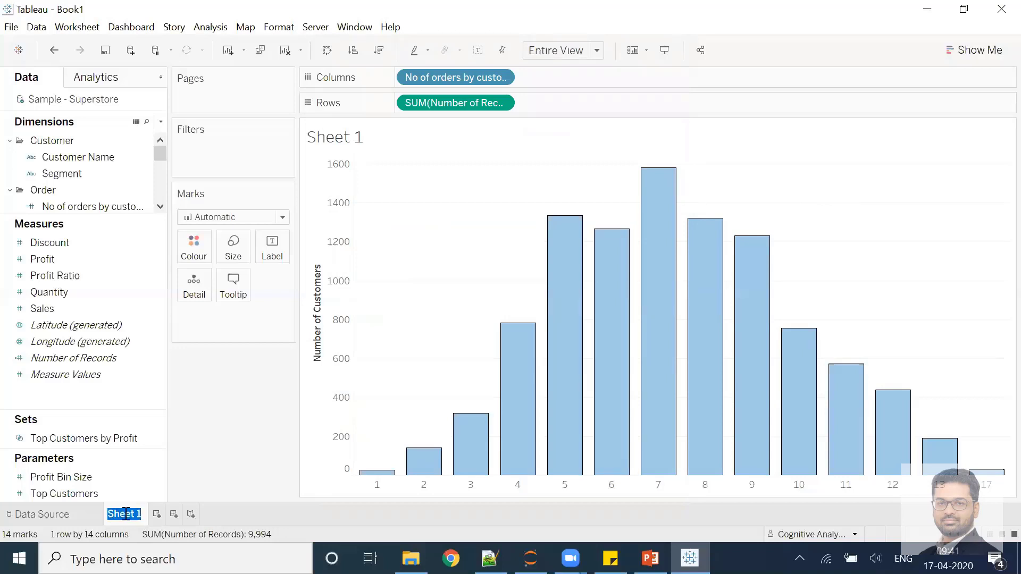
type("Customer Orde")
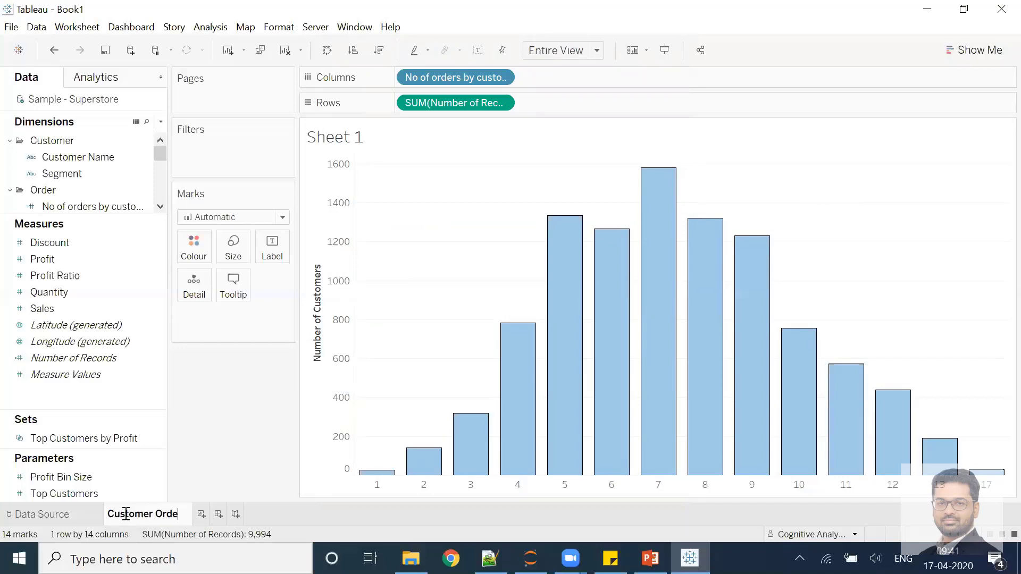
type("r Frequen")
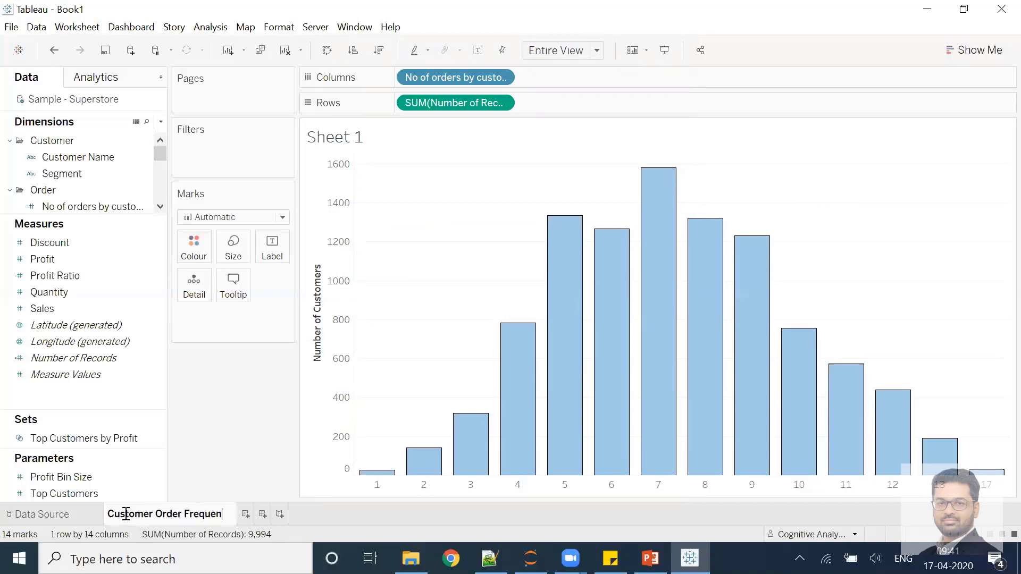
type("cy")
key("Return")
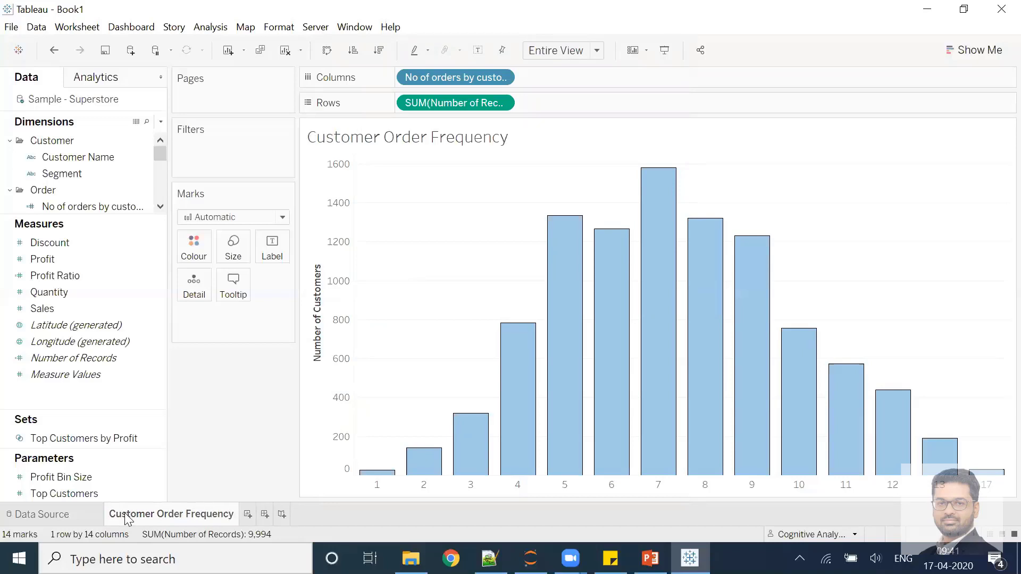
Make the sheet title bold and centred
double_click(466, 137)
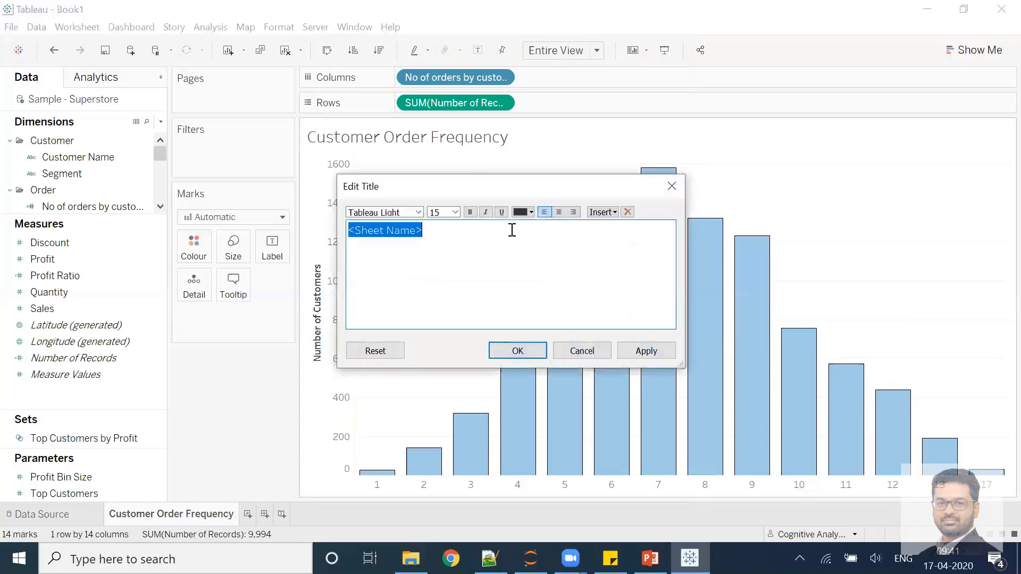
left_click(470, 212)
left_click(558, 212)
left_click(518, 351)
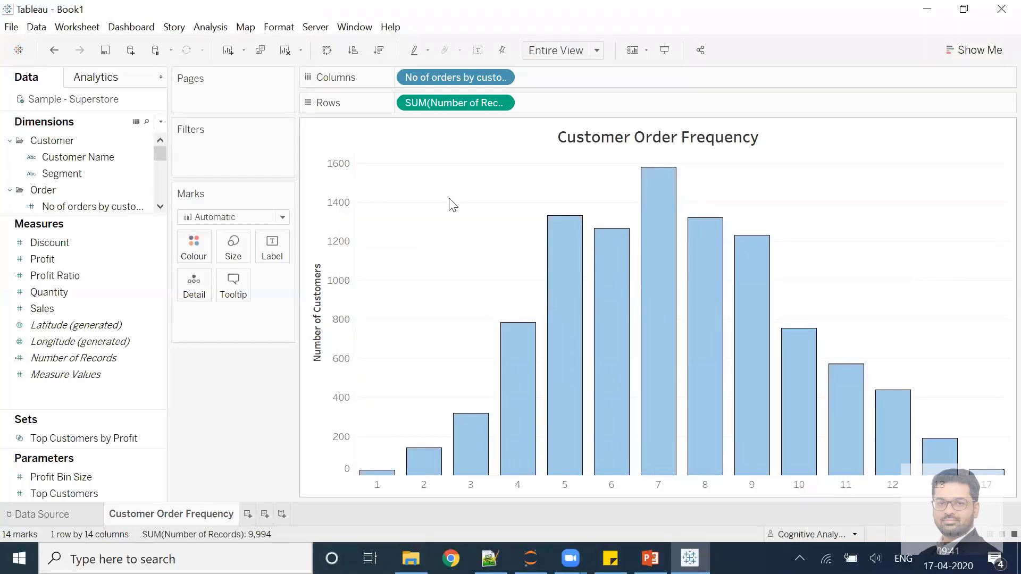
In the sheet's Format Lines settings, set Zero Lines and Rows Grid Lines to None
right_click(422, 192)
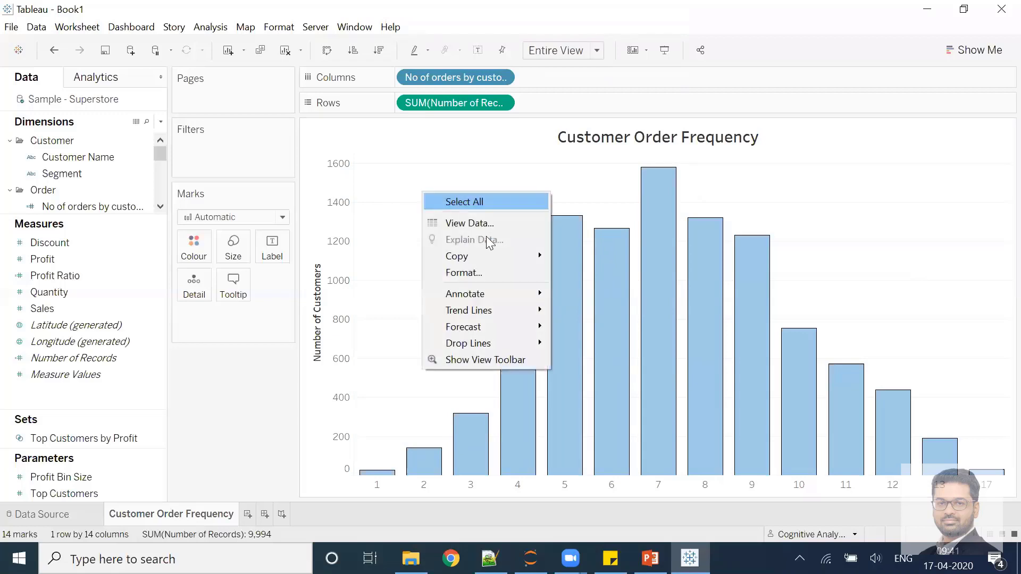
left_click(456, 278)
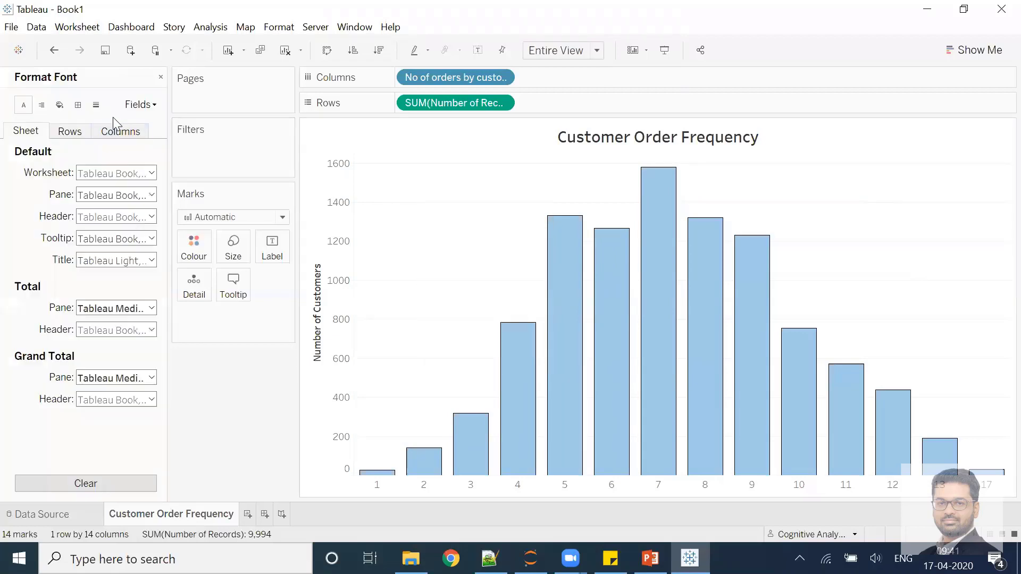
left_click(96, 105)
left_click(117, 195)
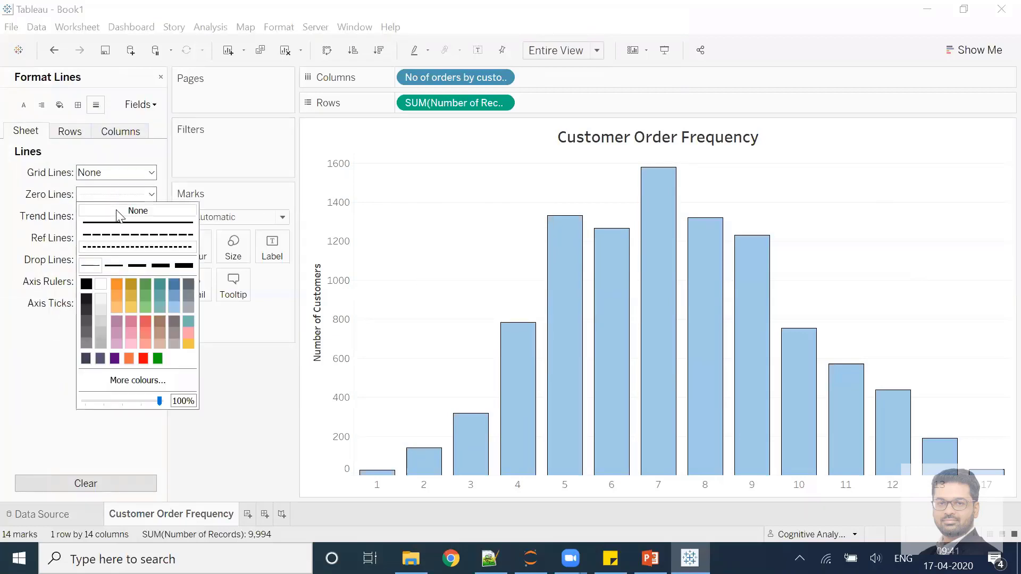
left_click(120, 211)
left_click(71, 133)
left_click(117, 172)
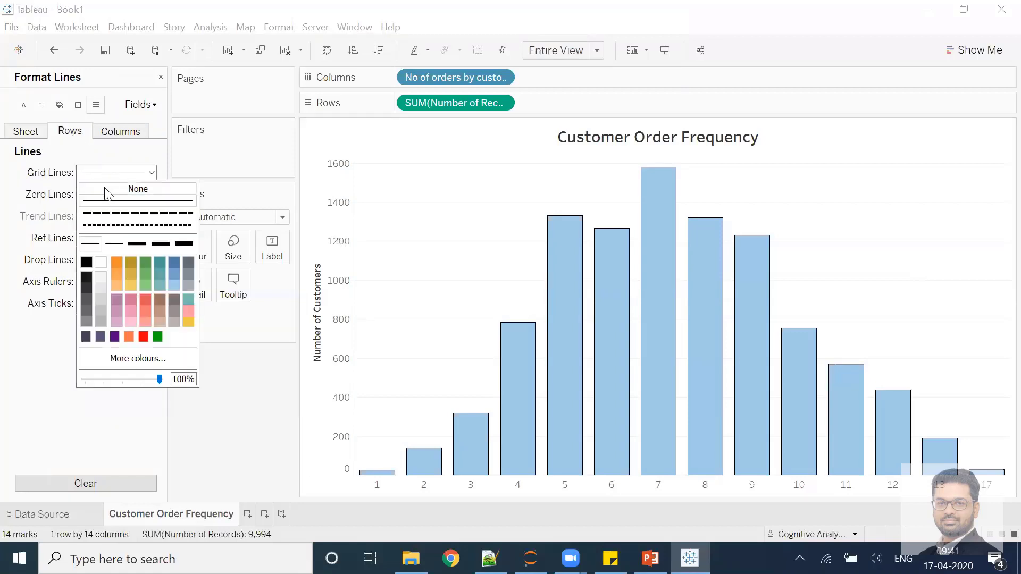
left_click(394, 213)
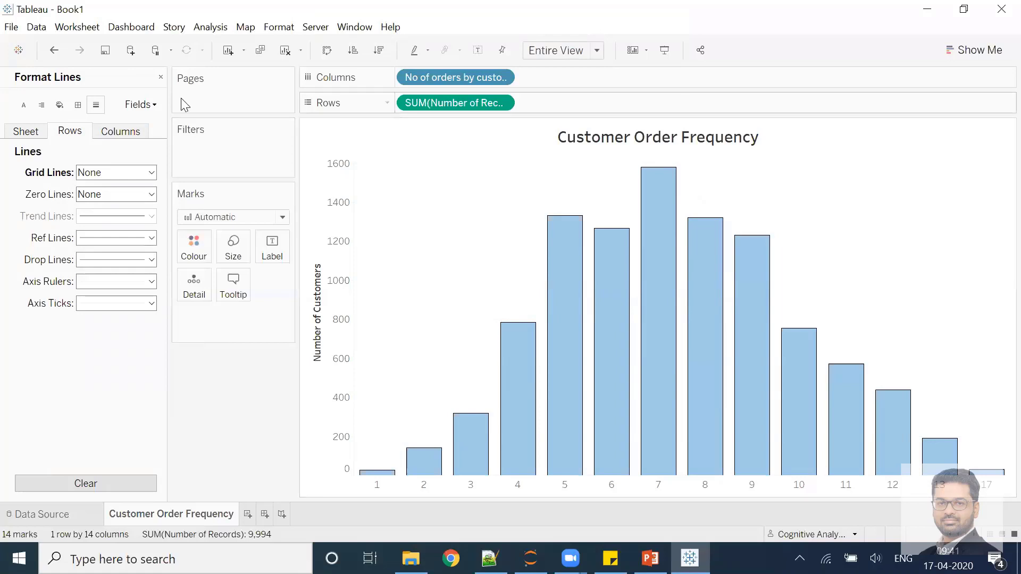
left_click(161, 77)
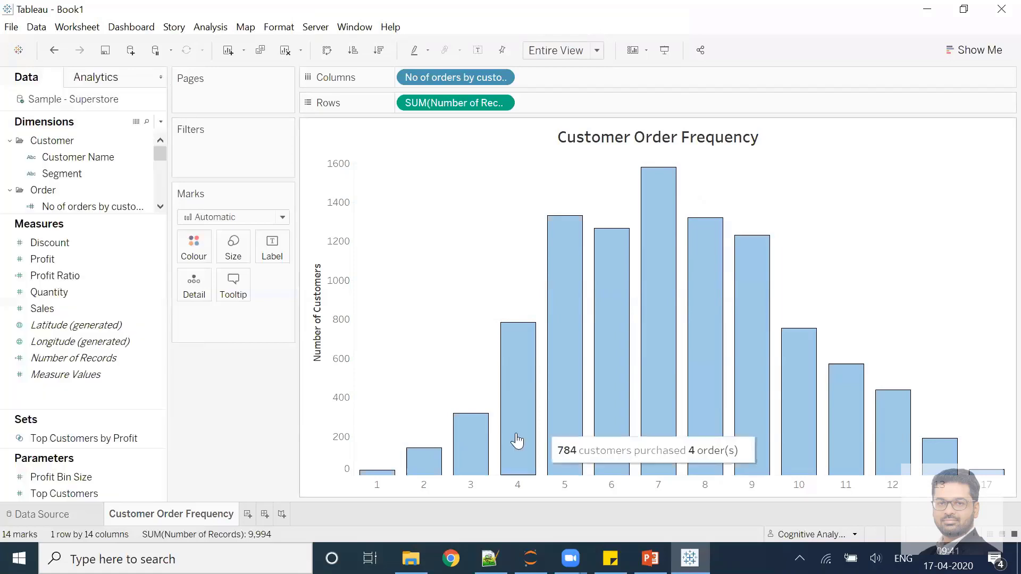